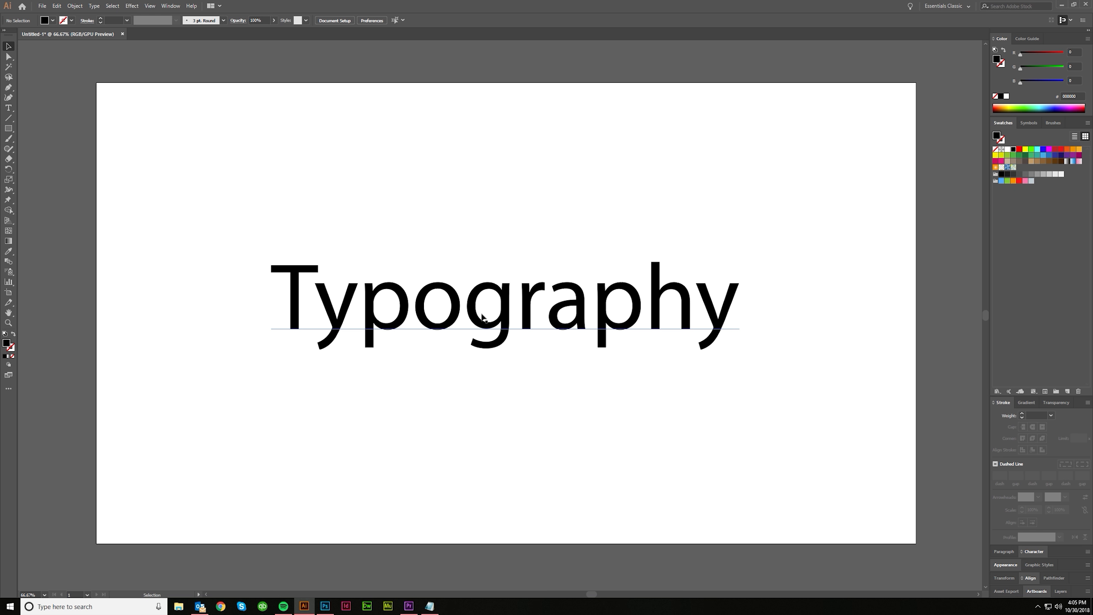
Select the Typography text and show its Character settings in both the Character and Properties panels
{"action": "left_click", "coordinate": [349, 319]}
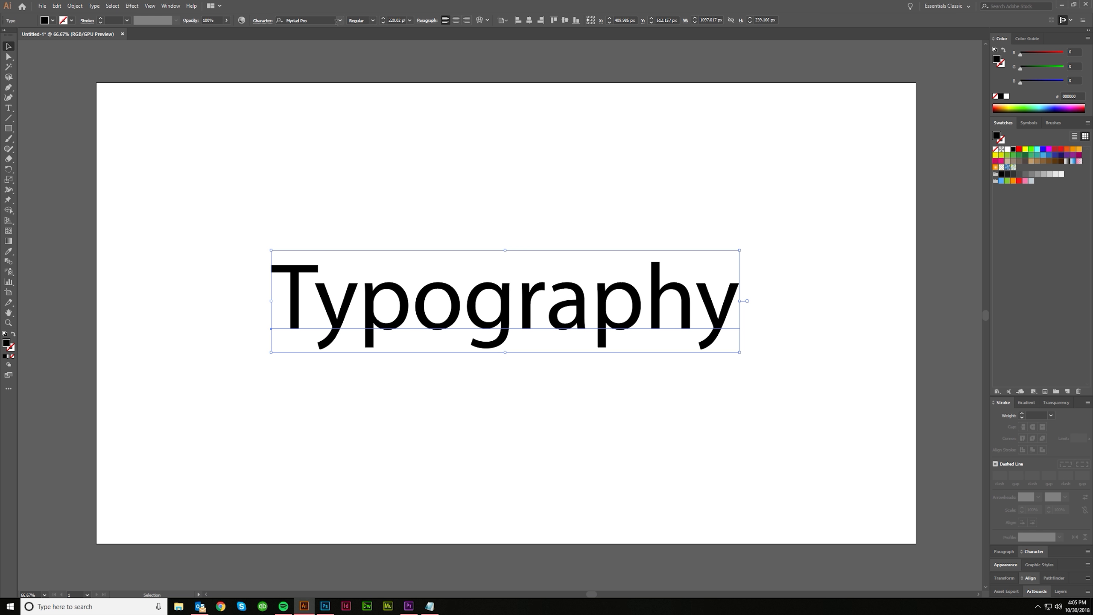
{"action": "left_click", "coordinate": [1033, 551]}
{"action": "left_click", "coordinate": [171, 6]}
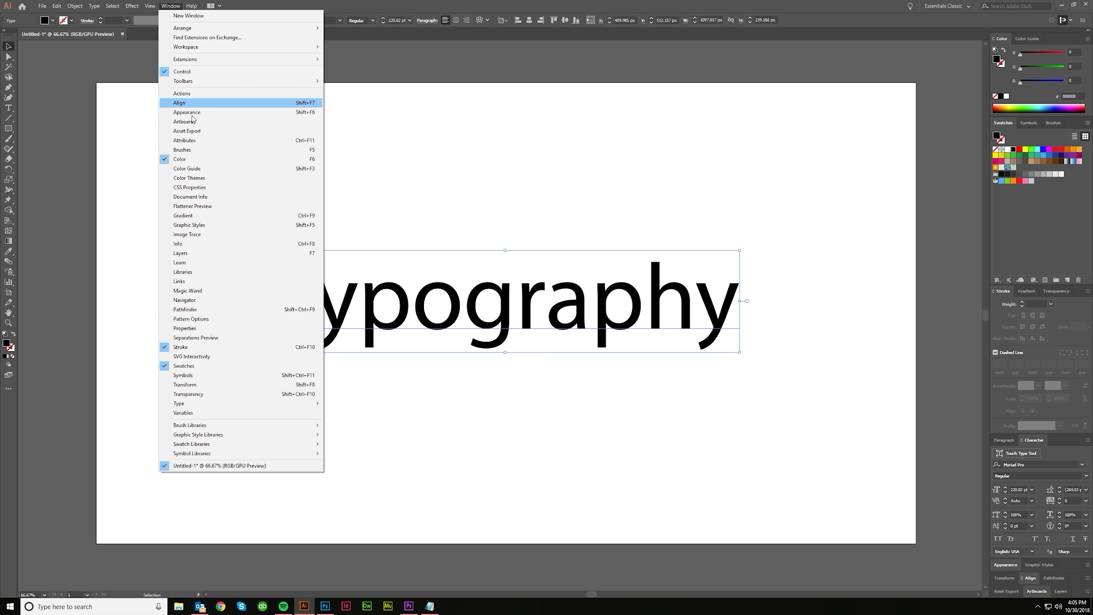
{"action": "left_click", "coordinate": [195, 329]}
{"action": "scroll", "coordinate": [1037, 520], "scroll_direction": "down", "scroll_amount": 3}
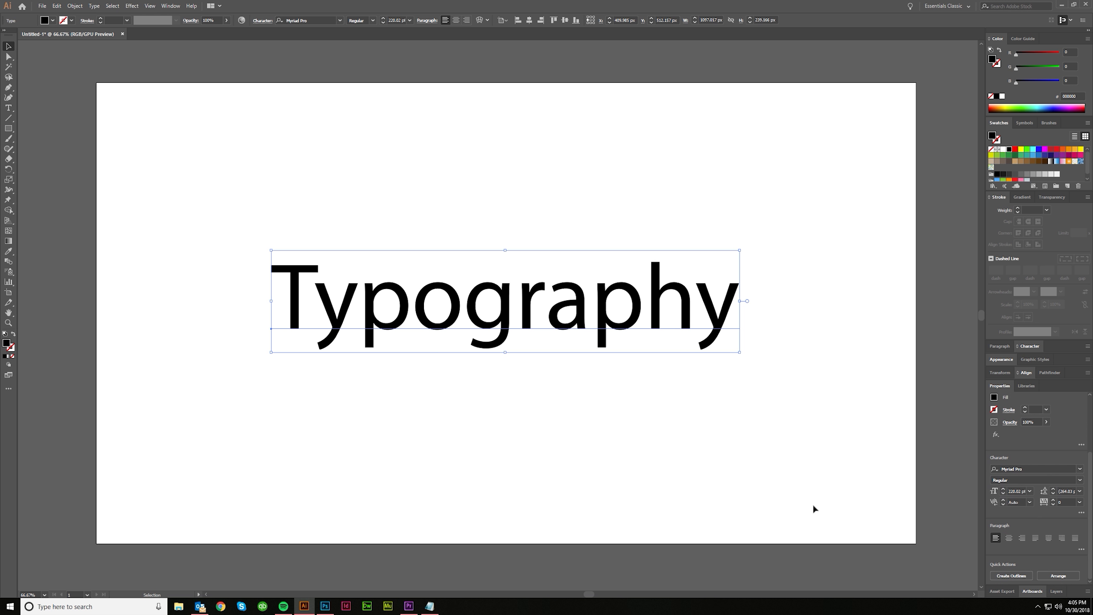
Preview fonts from the font list live on the Typography text without applying one
{"action": "left_click", "coordinate": [648, 428]}
{"action": "left_click", "coordinate": [529, 314]}
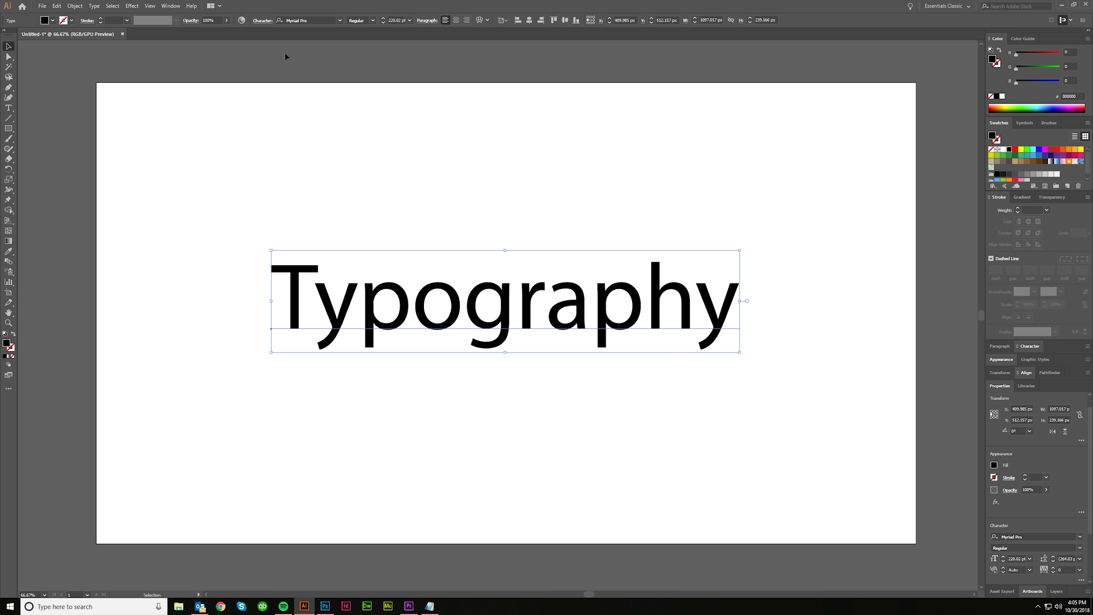
{"action": "left_click", "coordinate": [339, 22]}
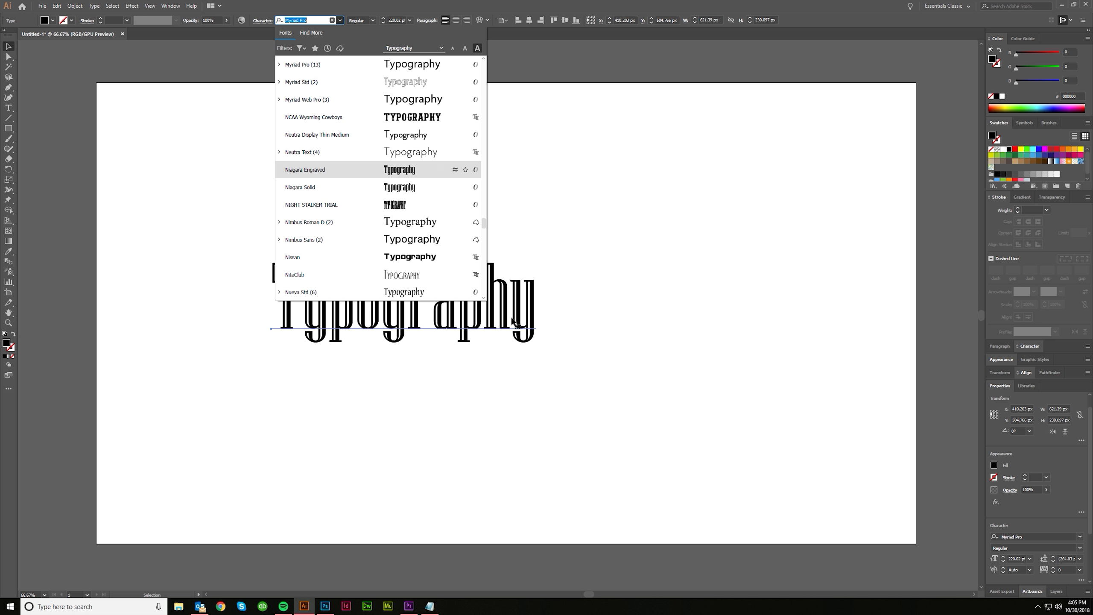
{"action": "left_click", "coordinate": [618, 181]}
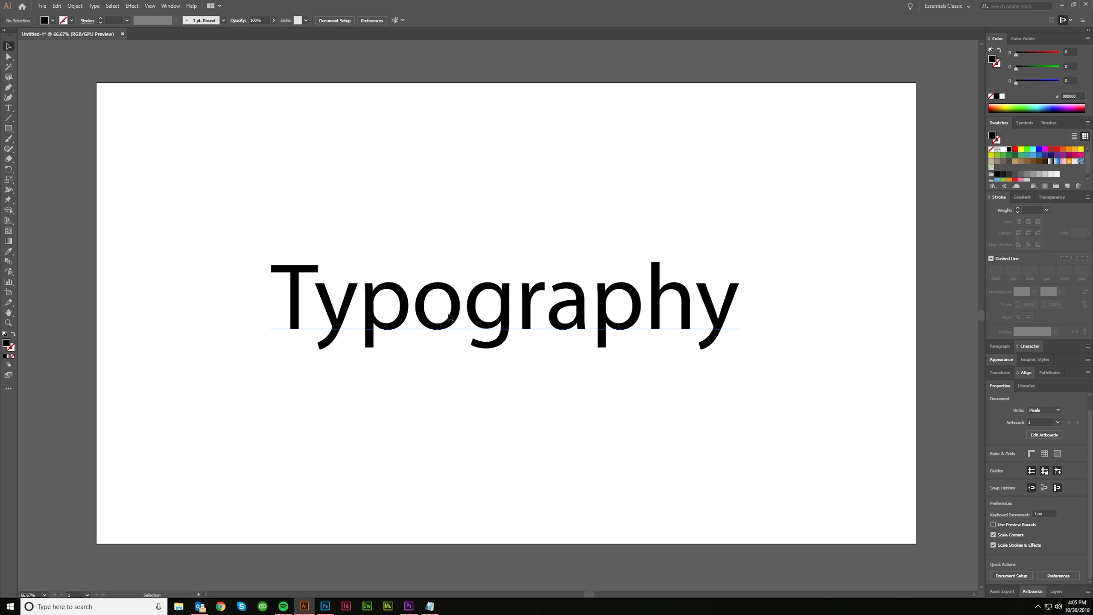
Cycle the font list's sample text through its presets, ending on "Roger, hungry: ate 236 peaches & cantaloupes in 1904!"
{"action": "left_click", "coordinate": [462, 304]}
{"action": "left_click", "coordinate": [340, 20]}
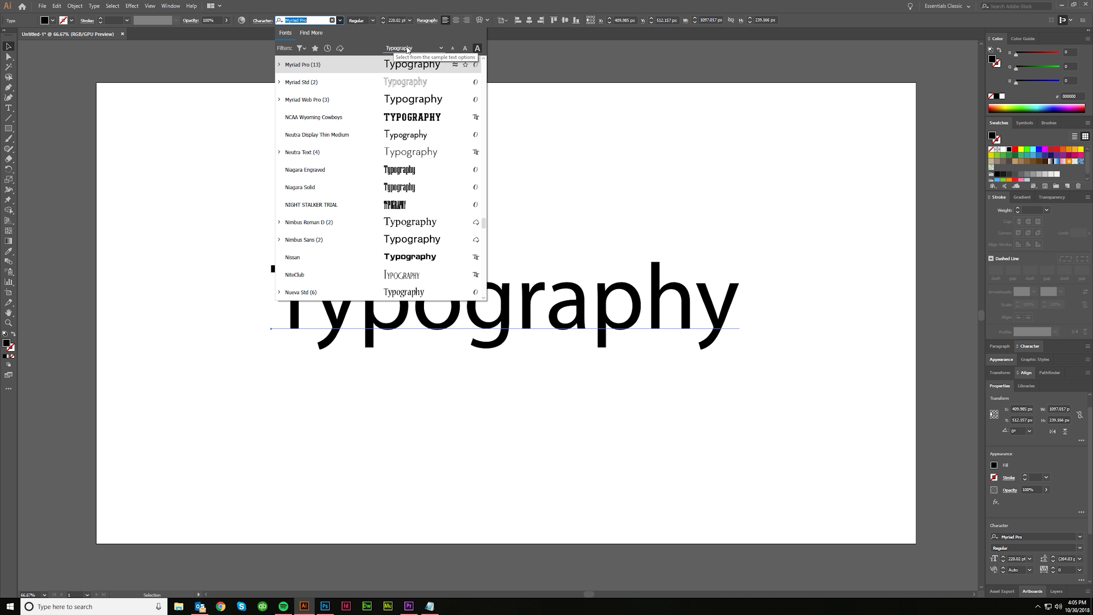
{"action": "left_click", "coordinate": [440, 48]}
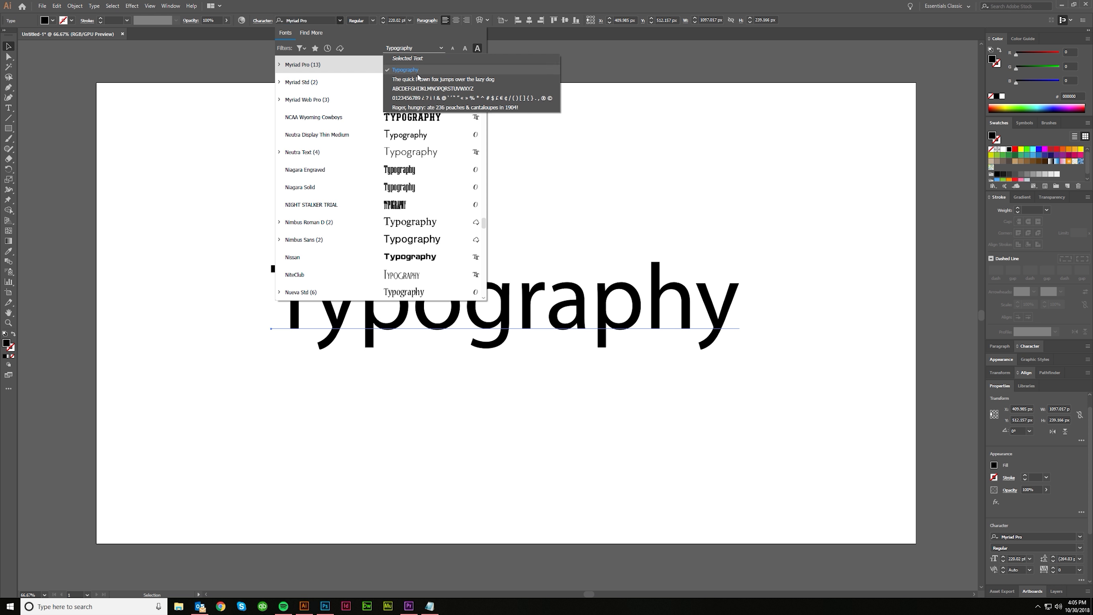
{"action": "left_click", "coordinate": [430, 80]}
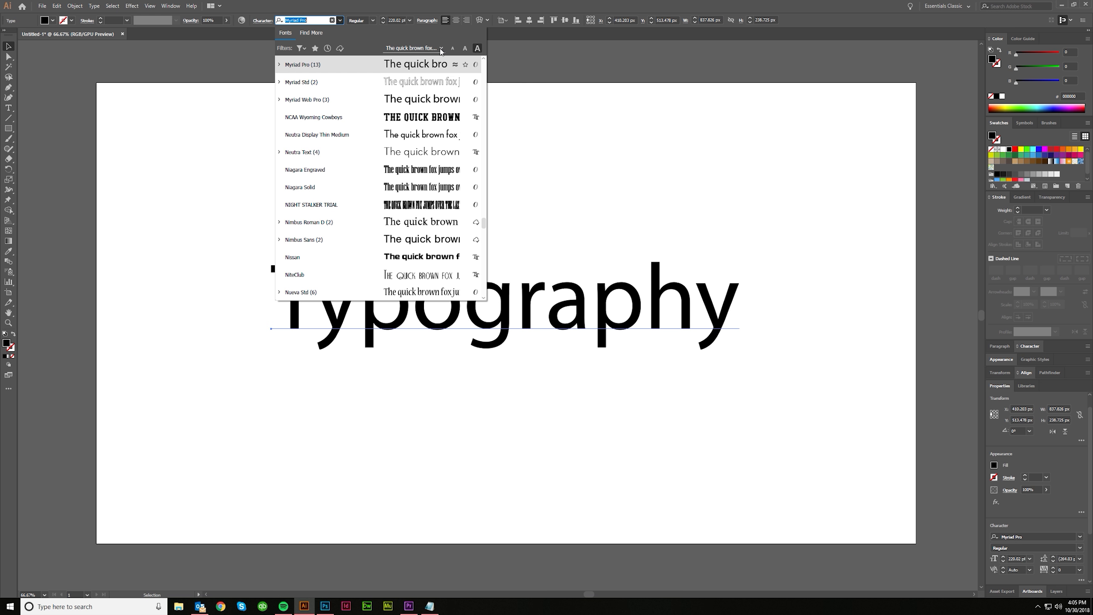
{"action": "left_click", "coordinate": [439, 49]}
{"action": "left_click", "coordinate": [427, 89]}
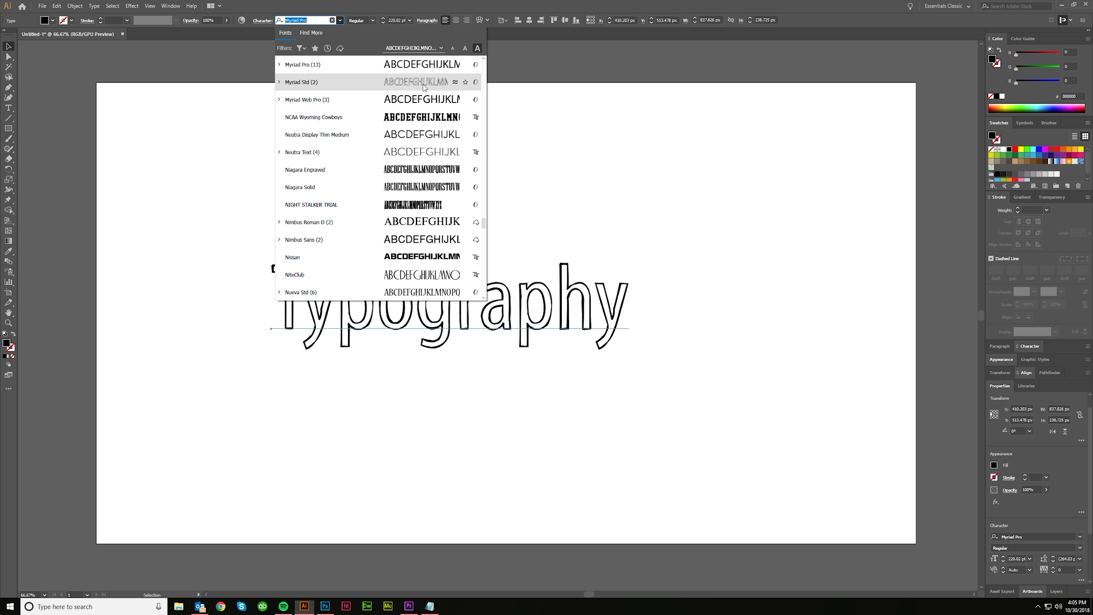
{"action": "left_click", "coordinate": [440, 49]}
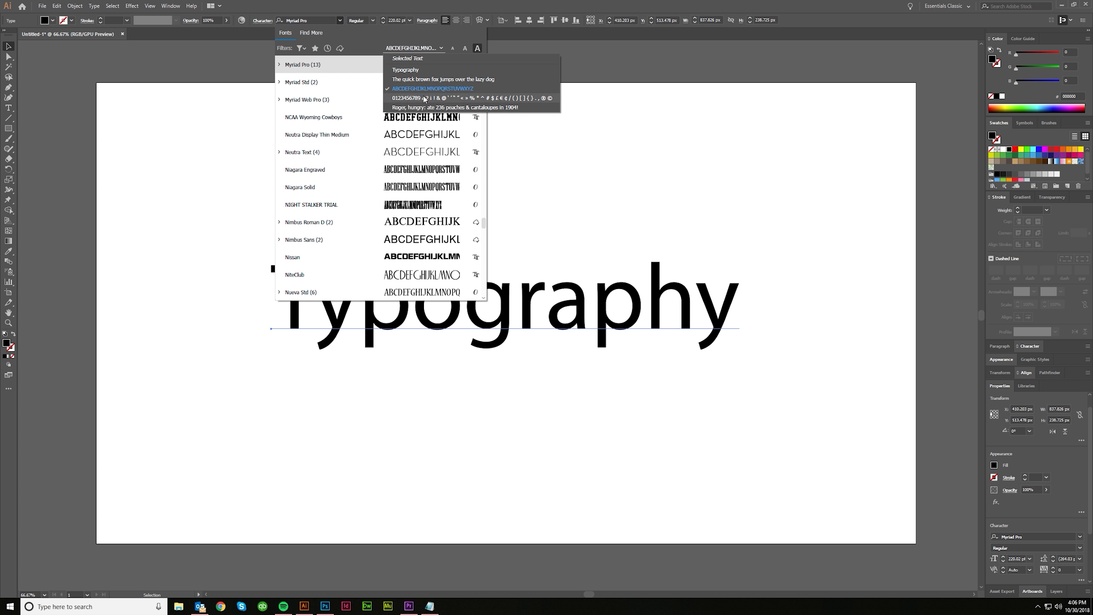
{"action": "left_click", "coordinate": [424, 95]}
{"action": "left_click", "coordinate": [441, 49]}
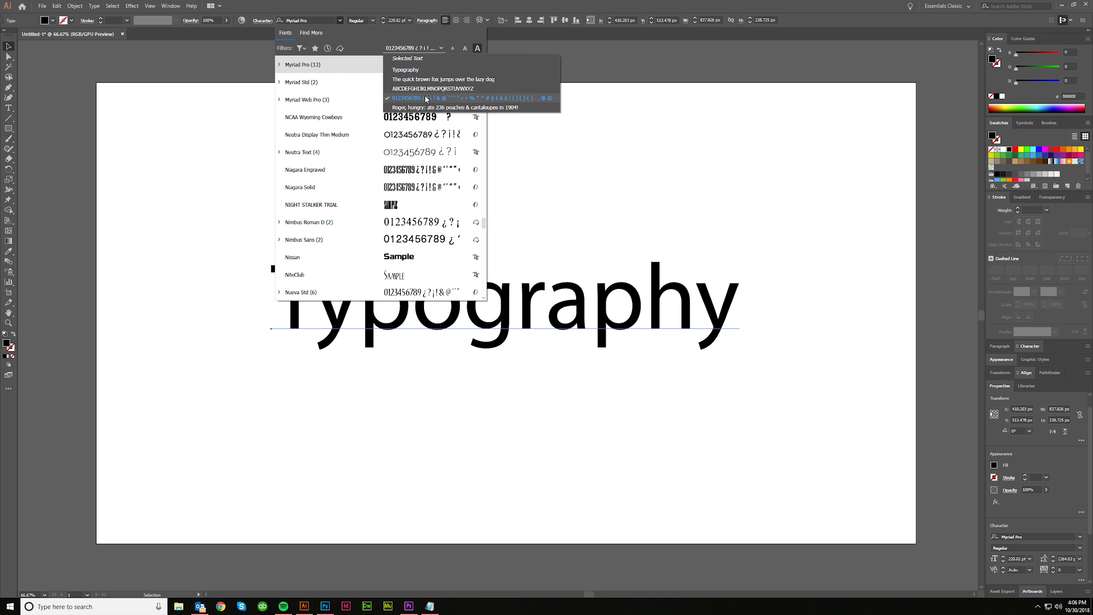
{"action": "left_click", "coordinate": [444, 108]}
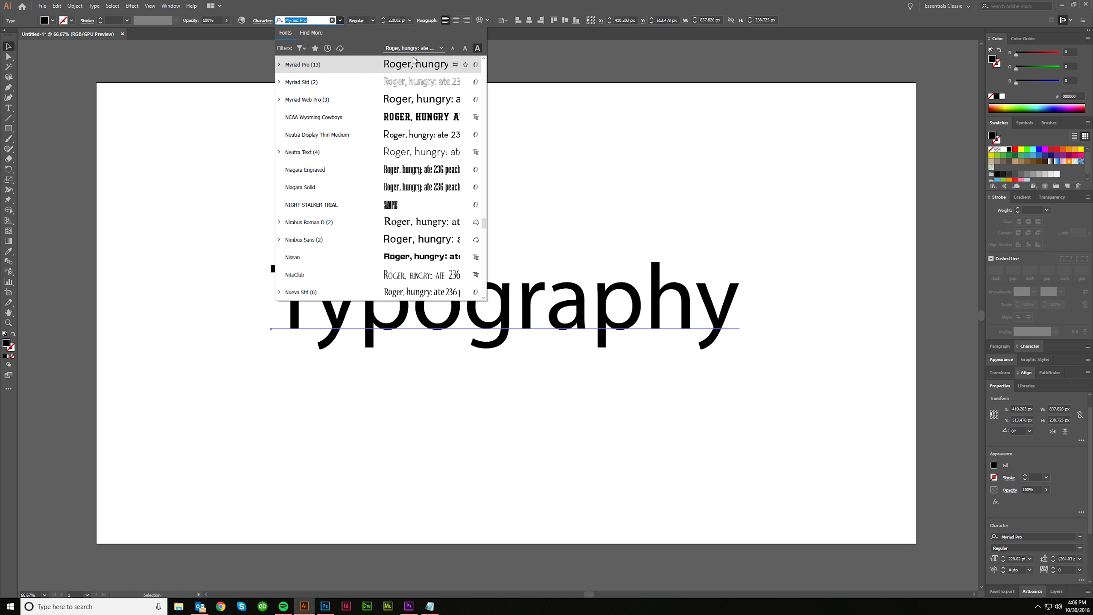
Try the smaller sample text sizes in the font list and return to the largest
{"action": "left_click", "coordinate": [437, 48]}
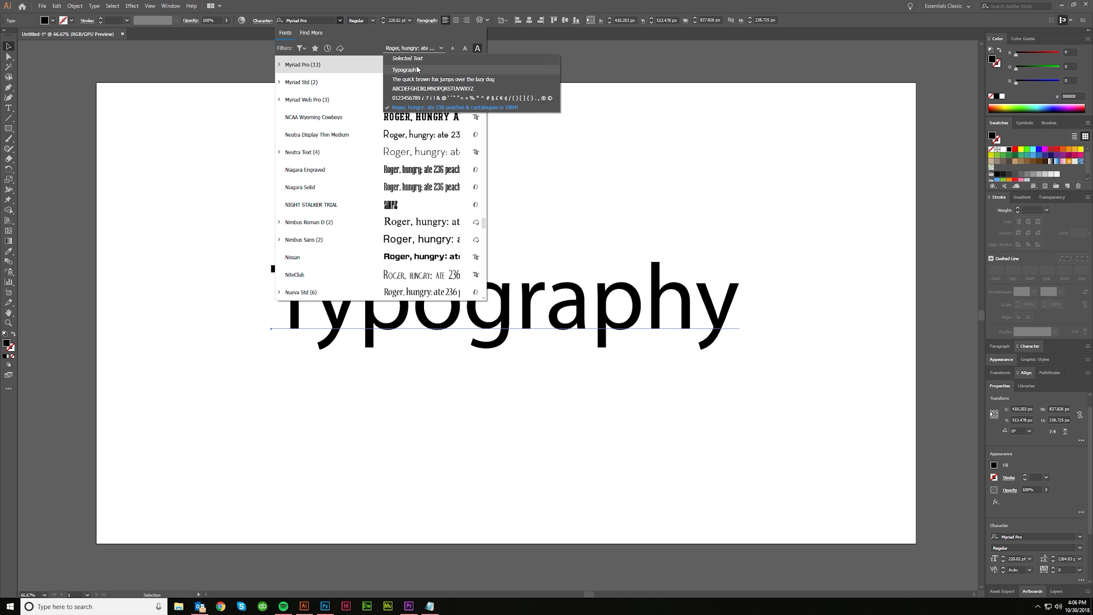
{"action": "left_click", "coordinate": [445, 44]}
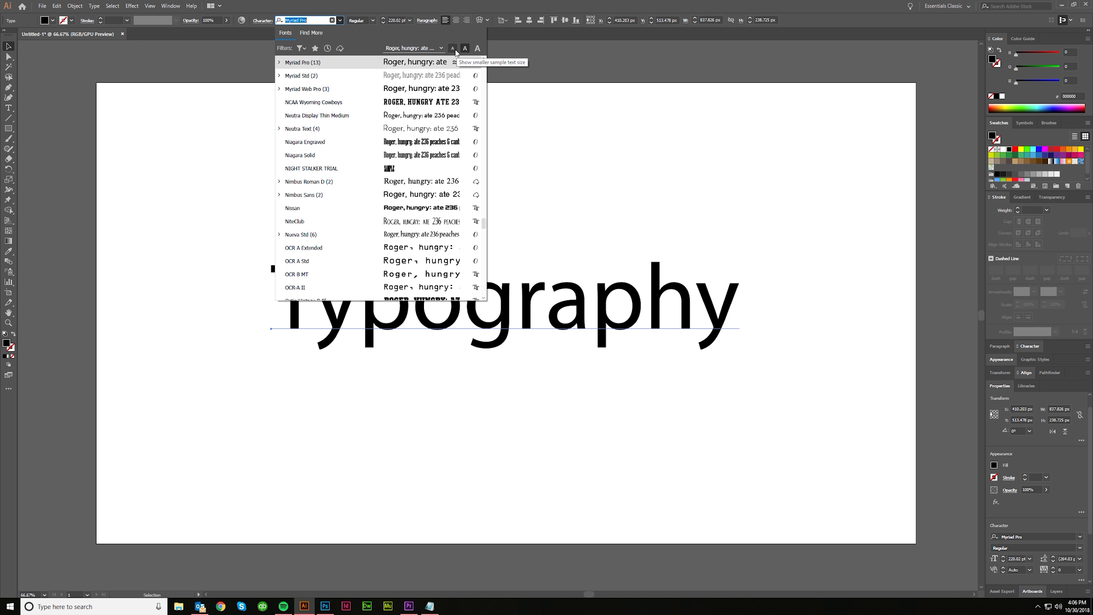
{"action": "left_click", "coordinate": [454, 49]}
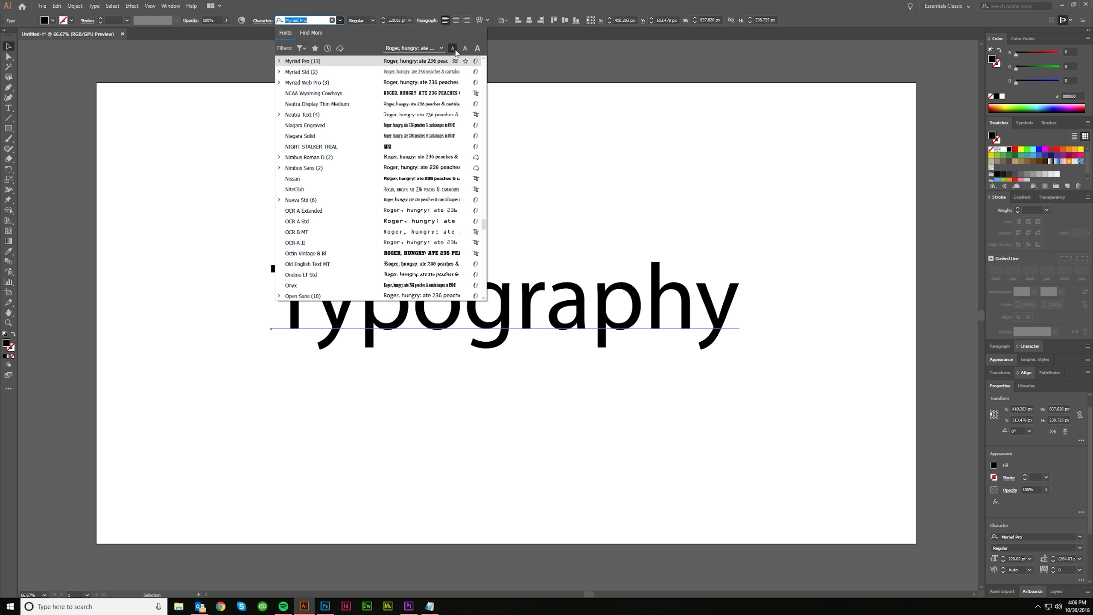
{"action": "left_click", "coordinate": [477, 49]}
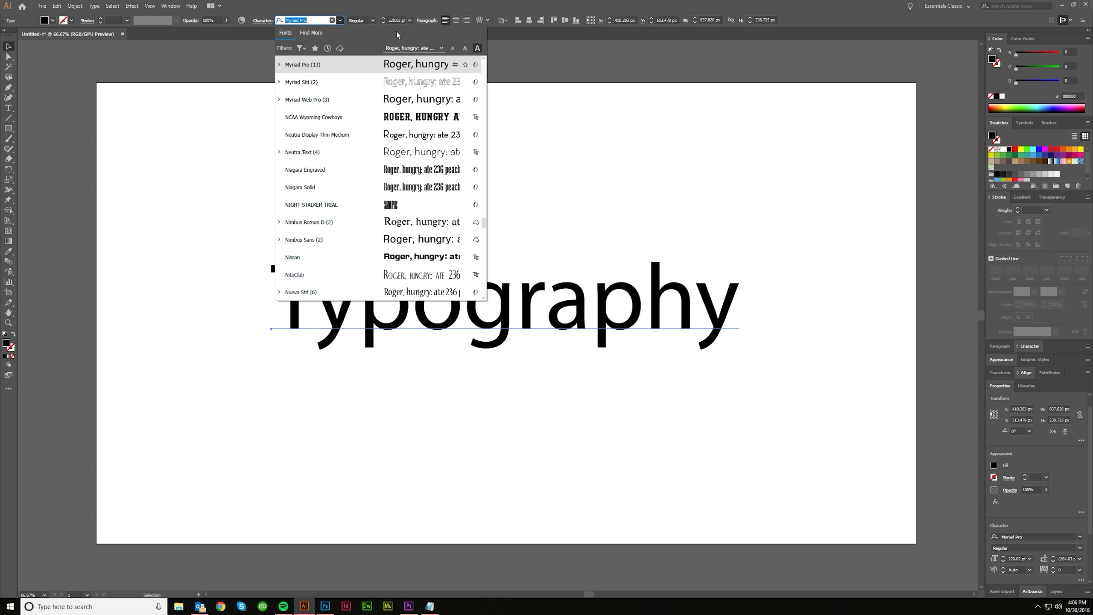
Examine the classification and property filters for the font list, leaving all of them cleared
{"action": "left_click", "coordinate": [303, 48]}
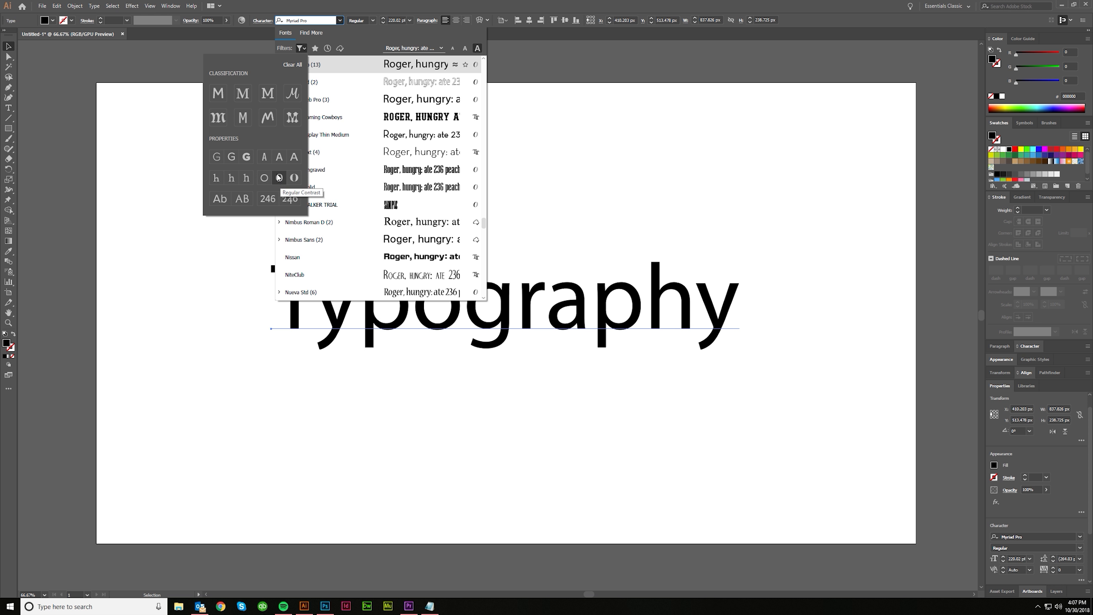
{"action": "left_click", "coordinate": [294, 179]}
{"action": "left_click", "coordinate": [288, 64]}
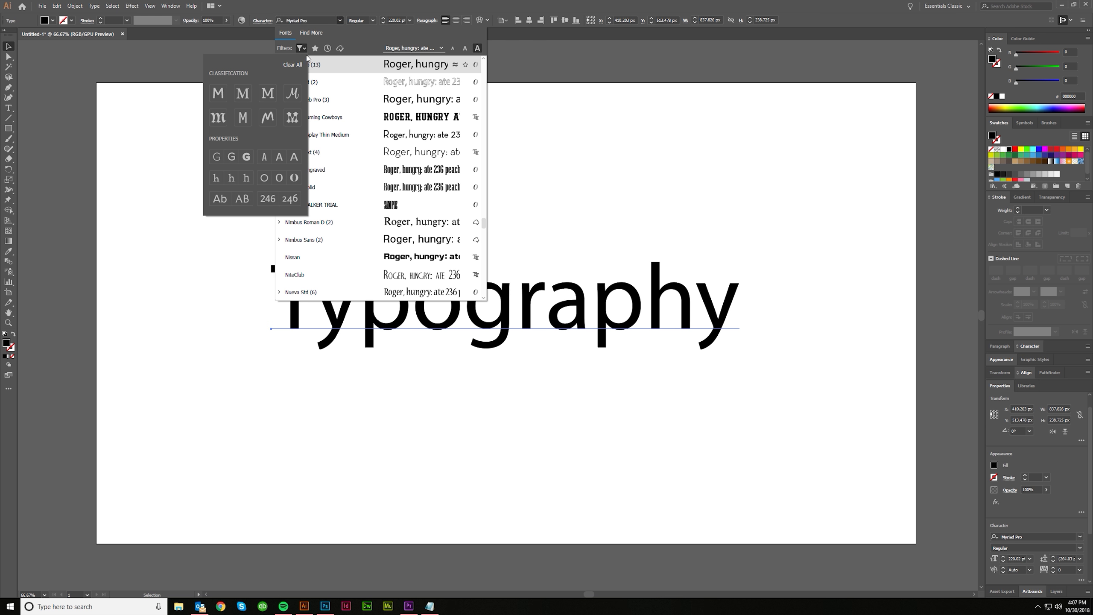
{"action": "left_click", "coordinate": [301, 48]}
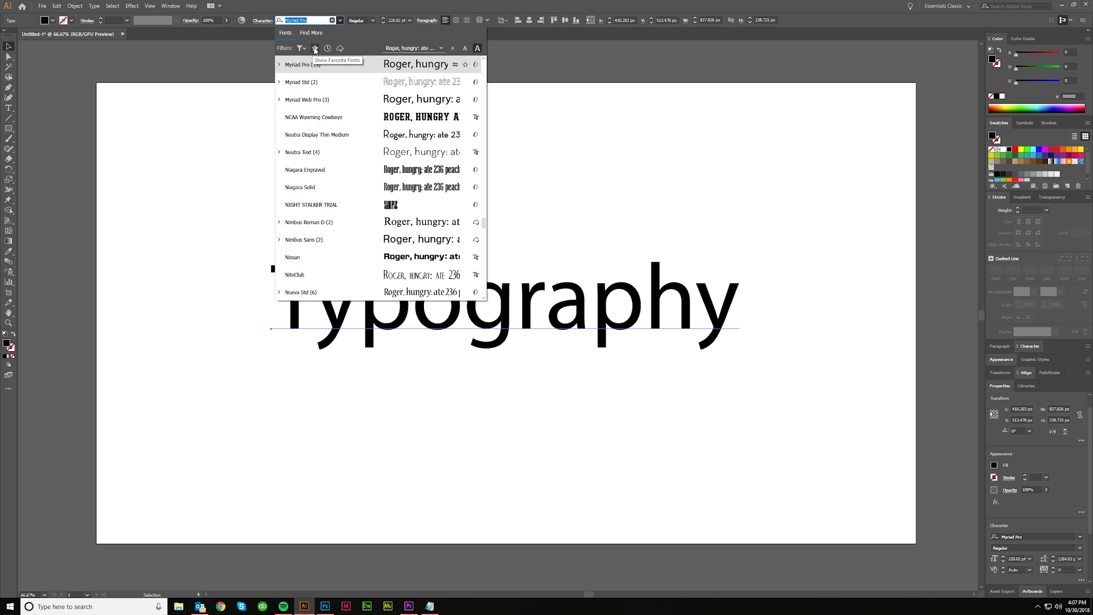
Filter the font list by favorites and by active Adobe Fonts, browse the matches, and remove the filters
{"action": "left_click", "coordinate": [315, 49]}
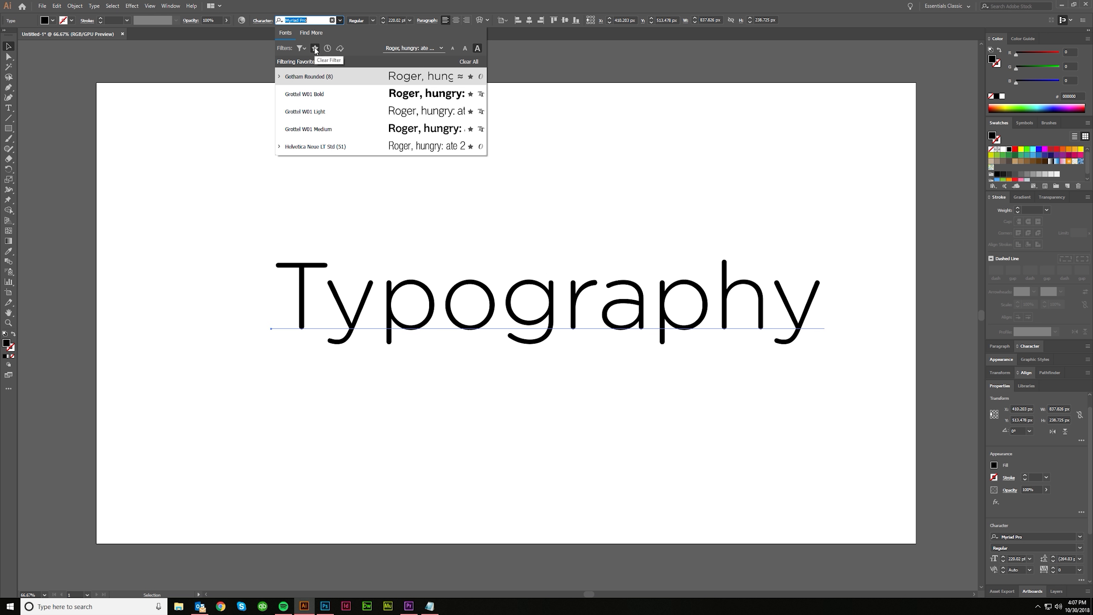
{"action": "left_click", "coordinate": [339, 48]}
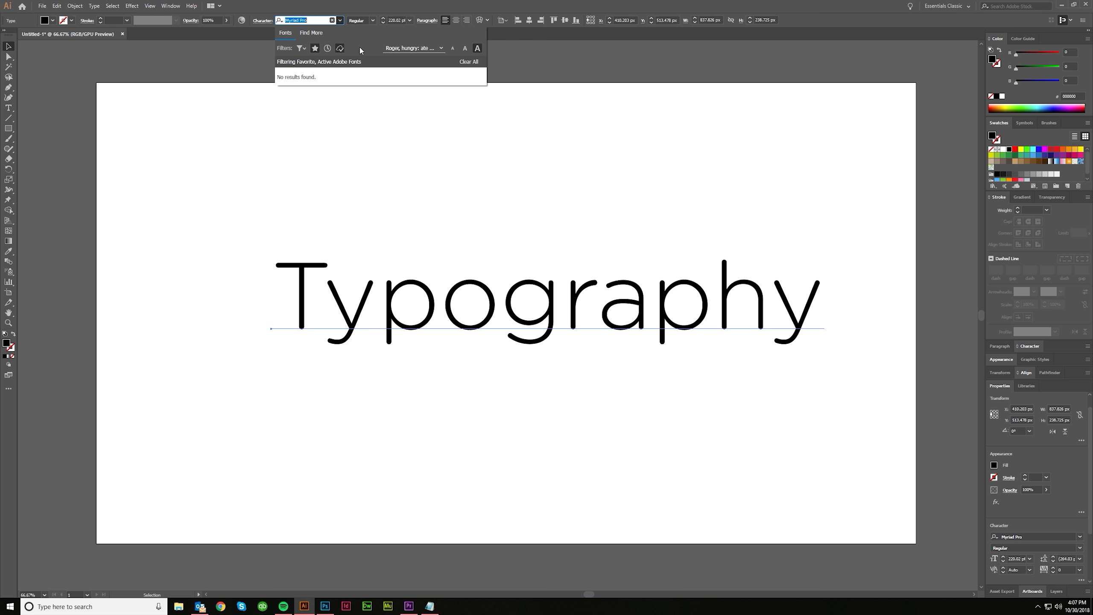
{"action": "left_click", "coordinate": [315, 47]}
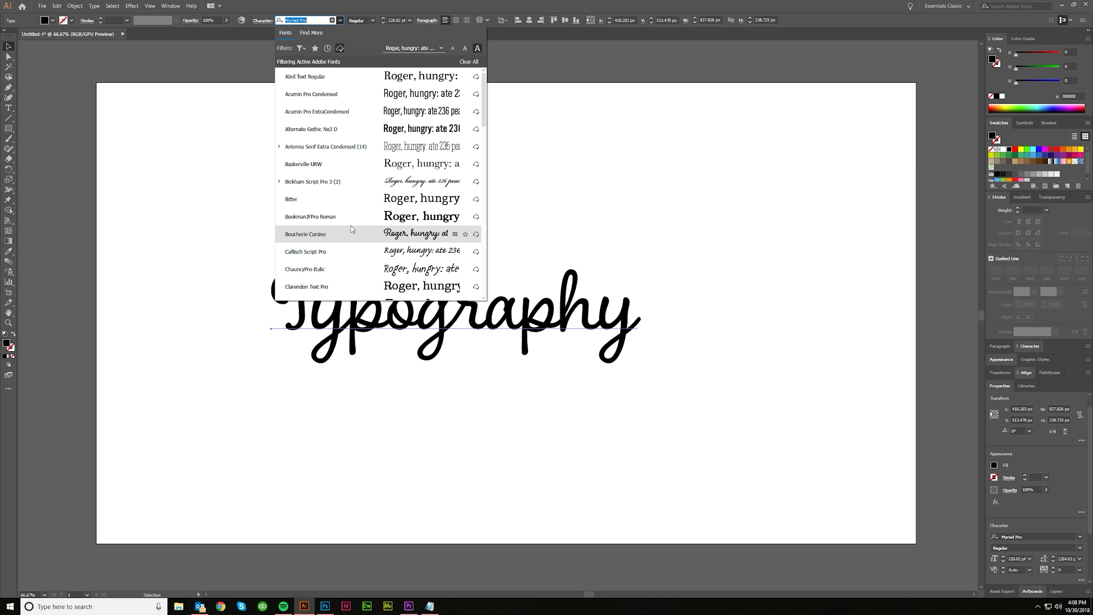
{"action": "scroll", "coordinate": [345, 271], "scroll_direction": "down", "scroll_amount": 2}
{"action": "scroll", "coordinate": [345, 274], "scroll_direction": "down", "scroll_amount": 10}
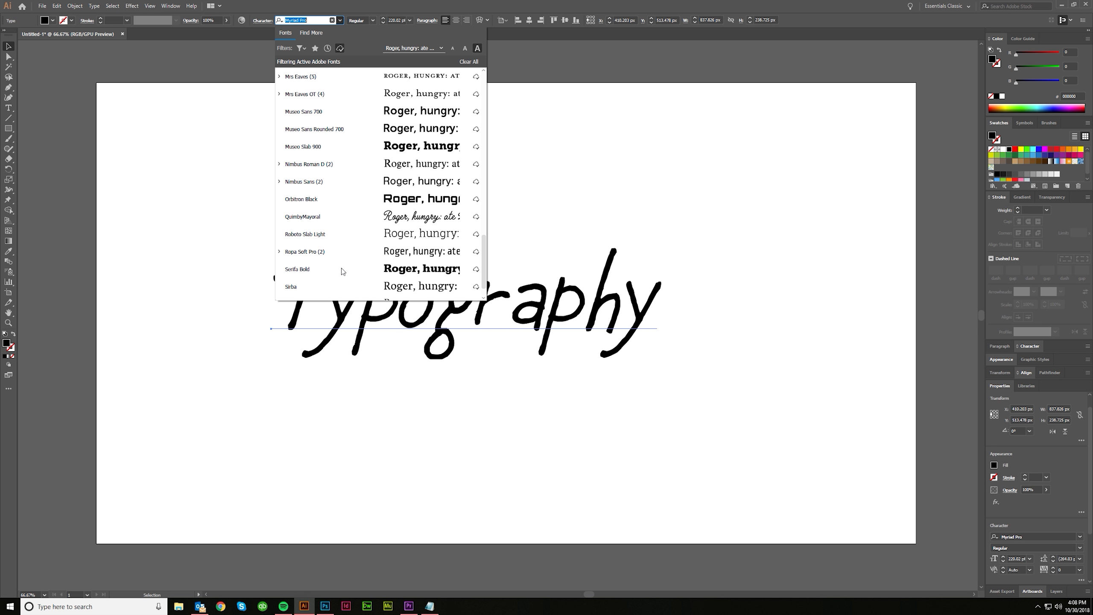
{"action": "scroll", "coordinate": [342, 268], "scroll_direction": "up", "scroll_amount": 11}
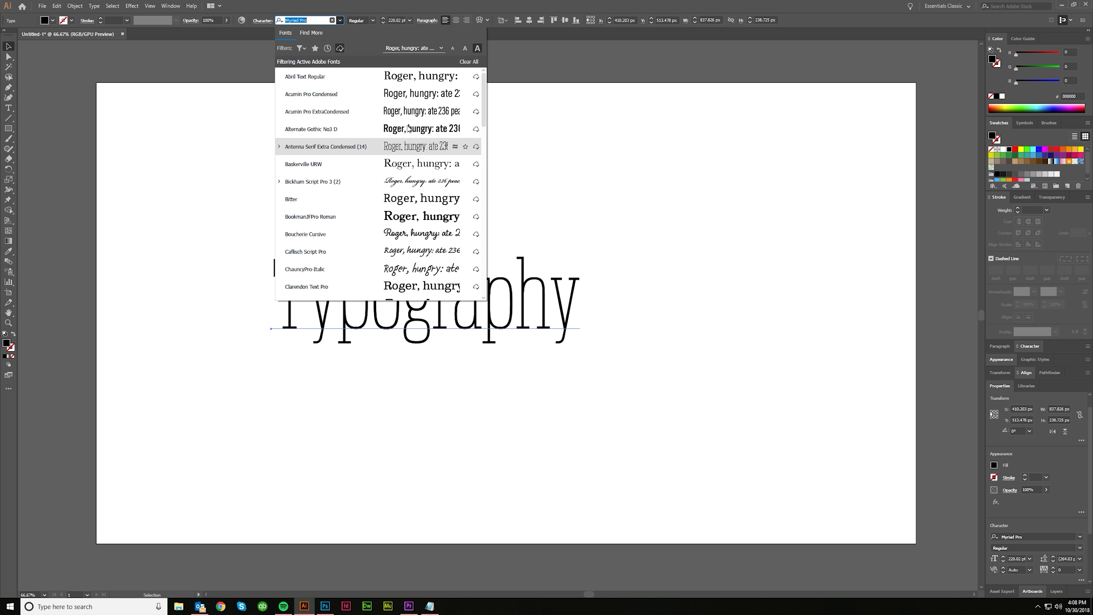
{"action": "left_click", "coordinate": [339, 47]}
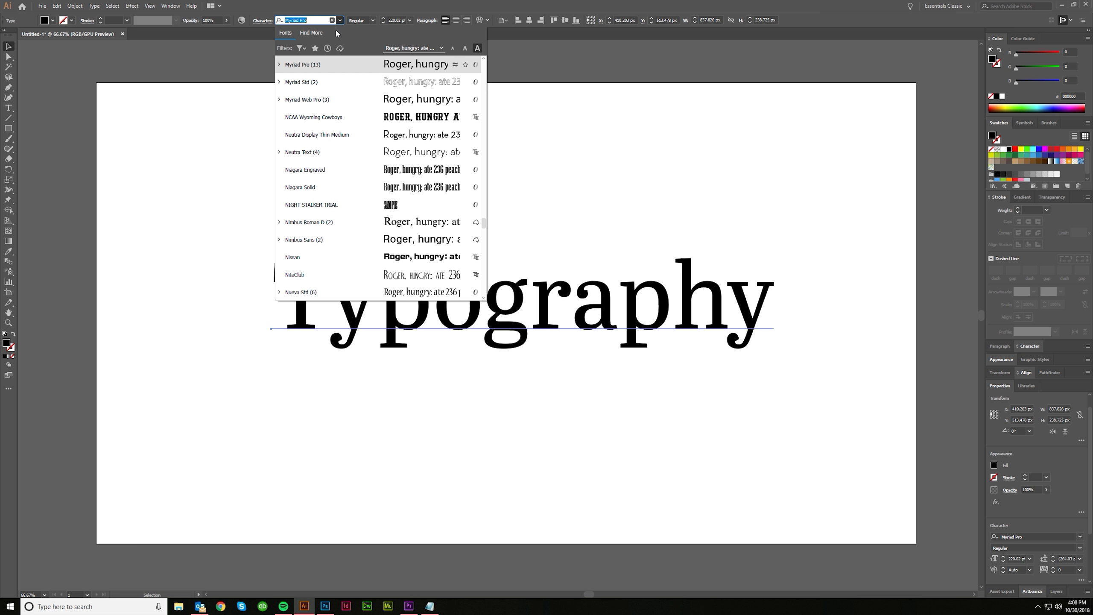
Browse the additional Adobe Fonts available for activation and preview them on the Typography text
{"action": "left_click", "coordinate": [311, 33]}
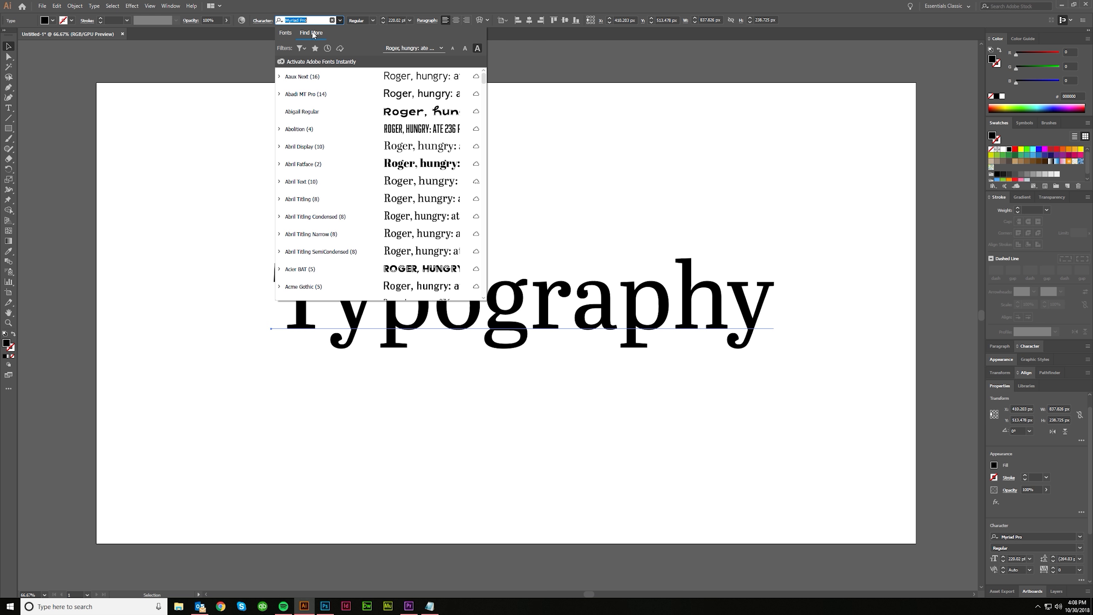
{"action": "scroll", "coordinate": [364, 128], "scroll_direction": "down", "scroll_amount": 5}
{"action": "scroll", "coordinate": [366, 138], "scroll_direction": "down", "scroll_amount": 20}
{"action": "scroll", "coordinate": [372, 164], "scroll_direction": "down", "scroll_amount": 20}
{"action": "scroll", "coordinate": [384, 167], "scroll_direction": "down", "scroll_amount": 20}
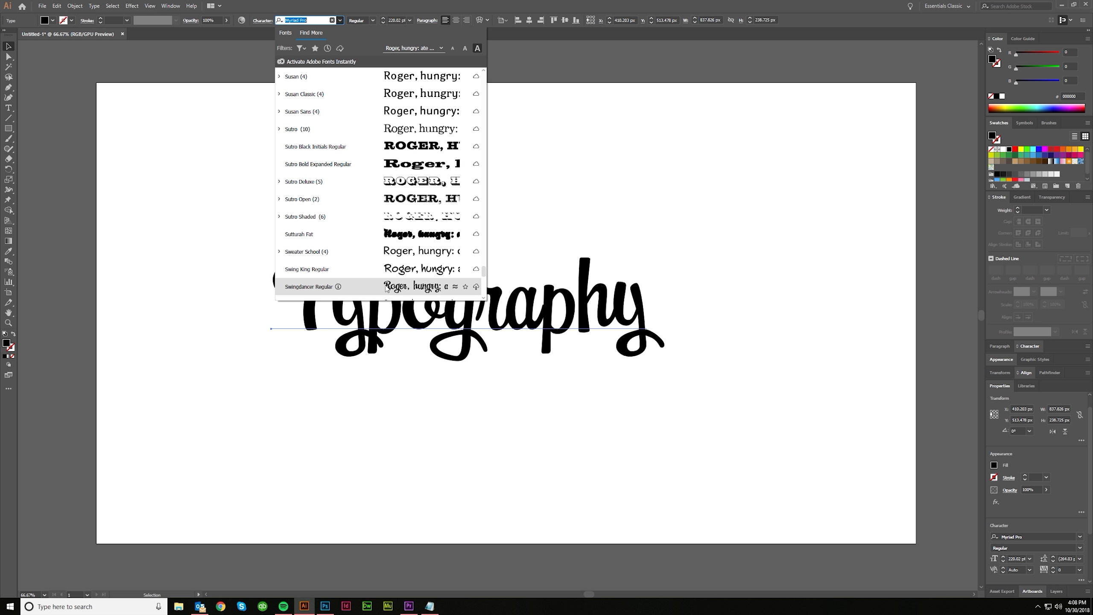
{"action": "scroll", "coordinate": [375, 288], "scroll_direction": "down", "scroll_amount": 4}
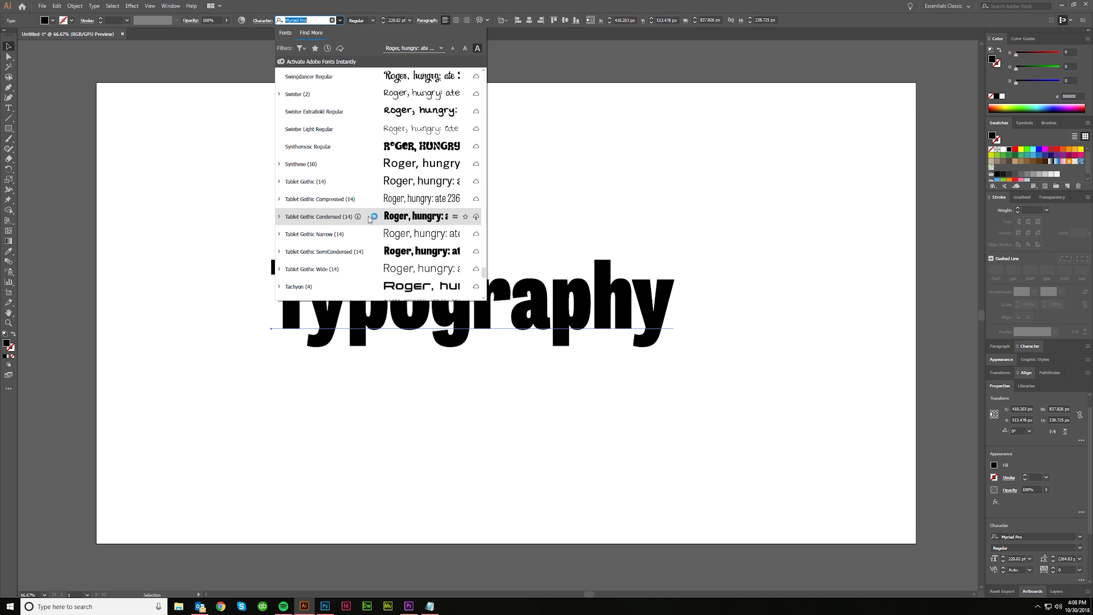
{"action": "scroll", "coordinate": [371, 248], "scroll_direction": "up", "scroll_amount": 8}
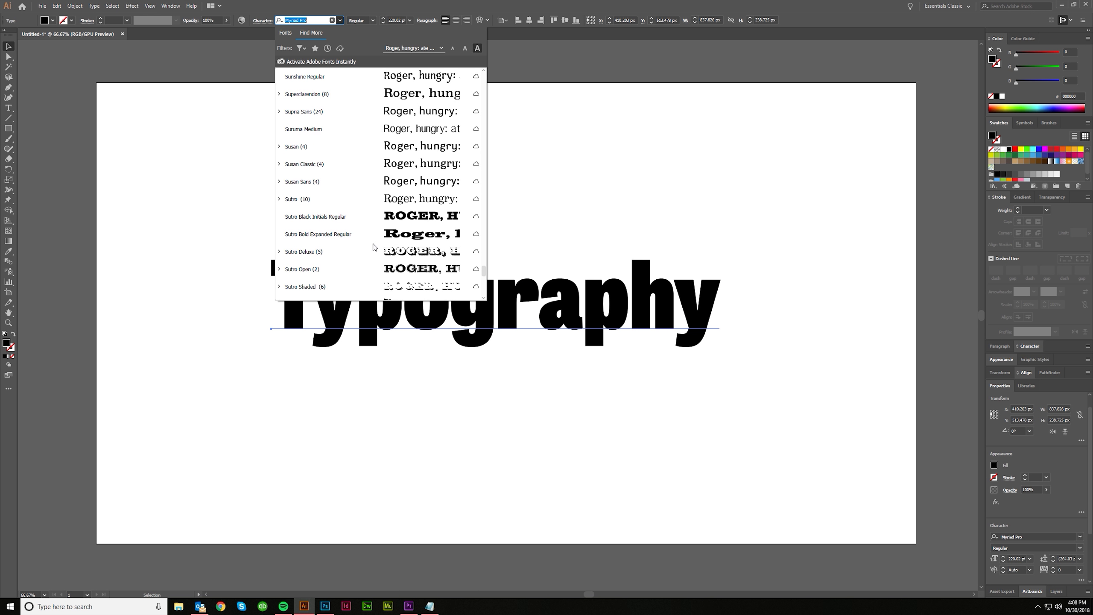
{"action": "scroll", "coordinate": [375, 112], "scroll_direction": "down", "scroll_amount": 1}
{"action": "scroll", "coordinate": [376, 131], "scroll_direction": "up", "scroll_amount": 6}
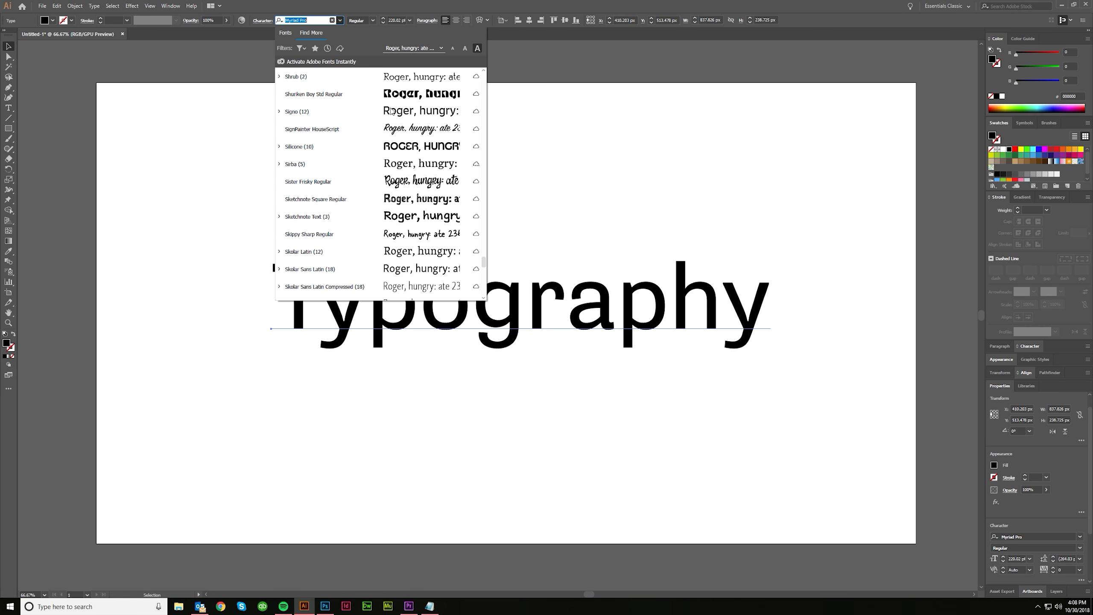
Apply the installed Source Code Variable font to the Typography text and move the text up and left on the artboard
{"action": "left_click", "coordinate": [294, 35]}
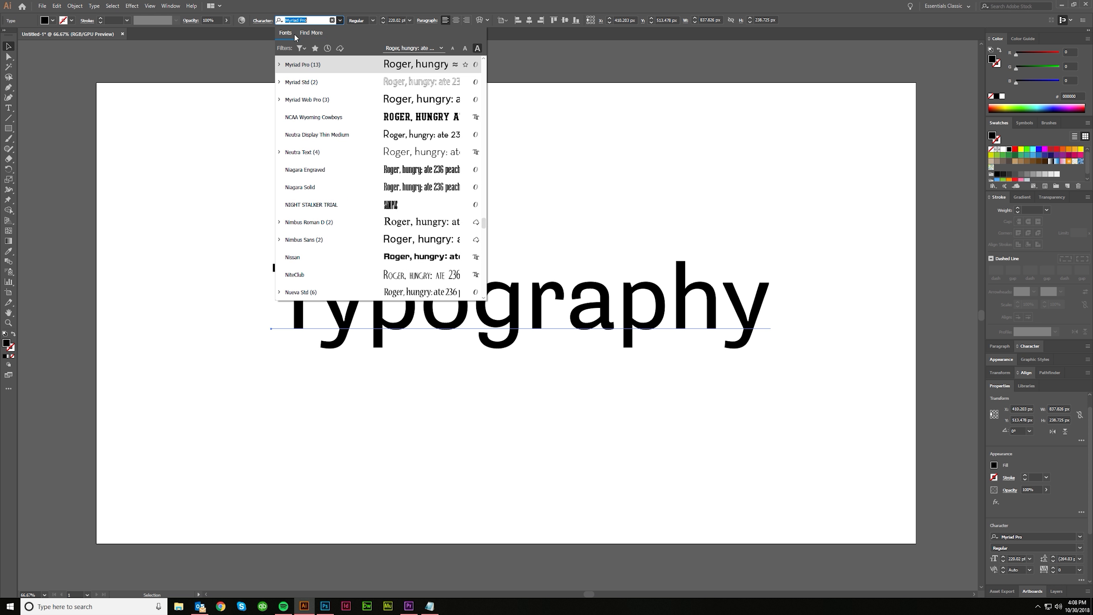
{"action": "left_click_drag", "start_coordinate": [483, 222], "coordinate": [484, 64]}
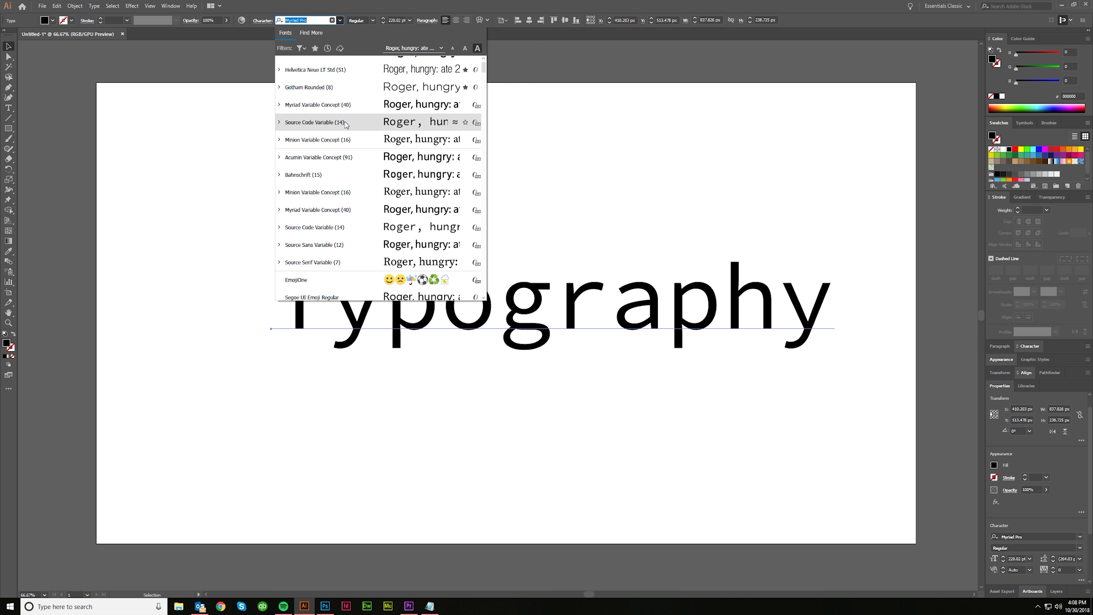
{"action": "left_click", "coordinate": [338, 131]}
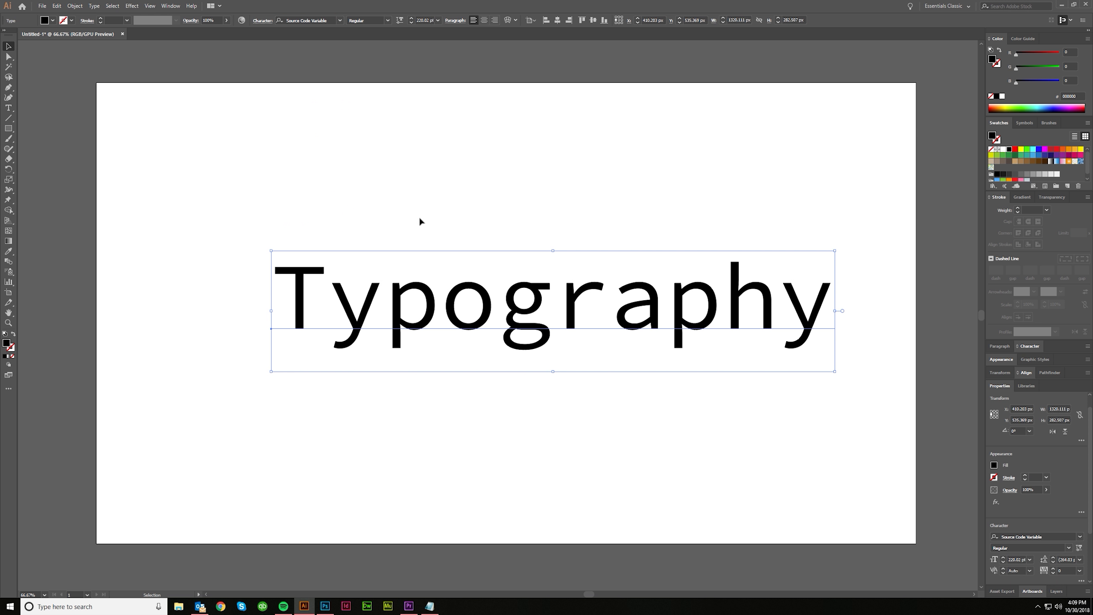
{"action": "left_click_drag", "start_coordinate": [497, 306], "coordinate": [435, 280]}
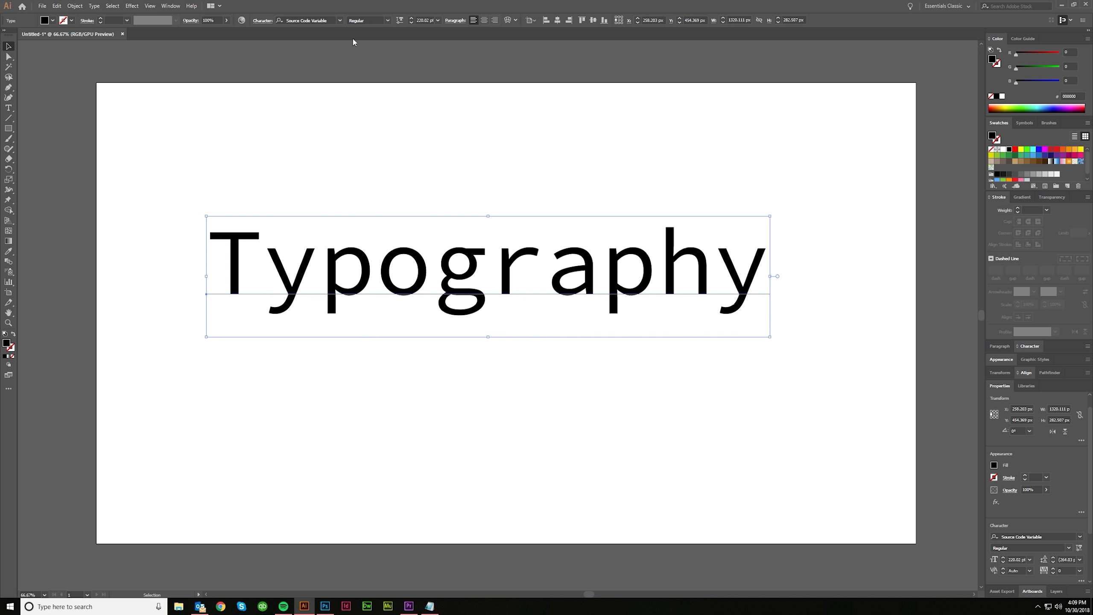
Reduce the Source Code Variable font's weight on the Typography text to thin its strokes using the variable font settings
{"action": "left_click", "coordinate": [340, 20]}
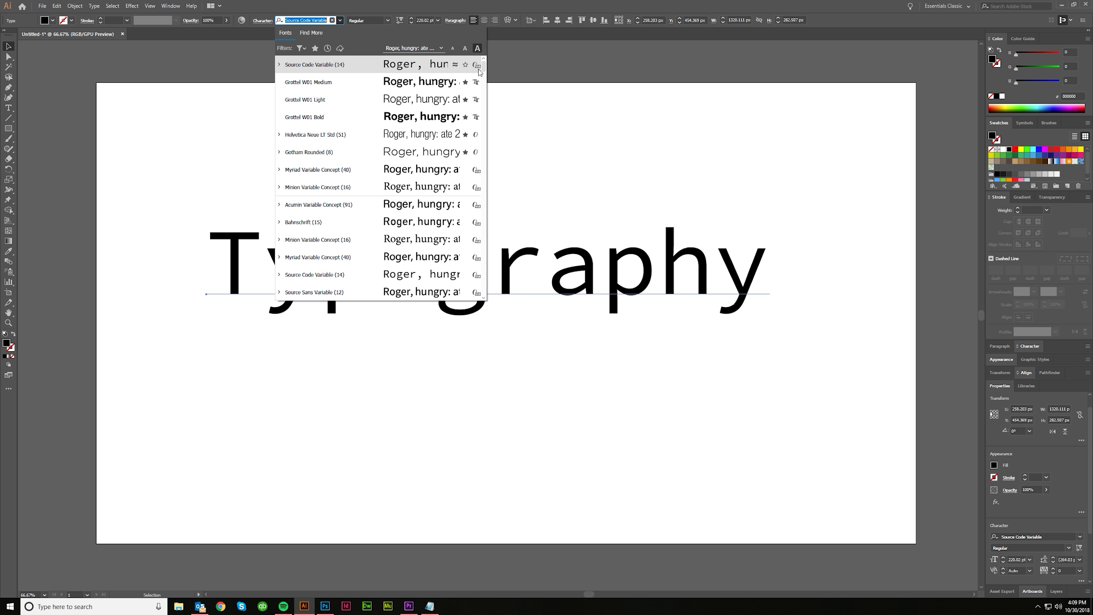
{"action": "left_click", "coordinate": [475, 70]}
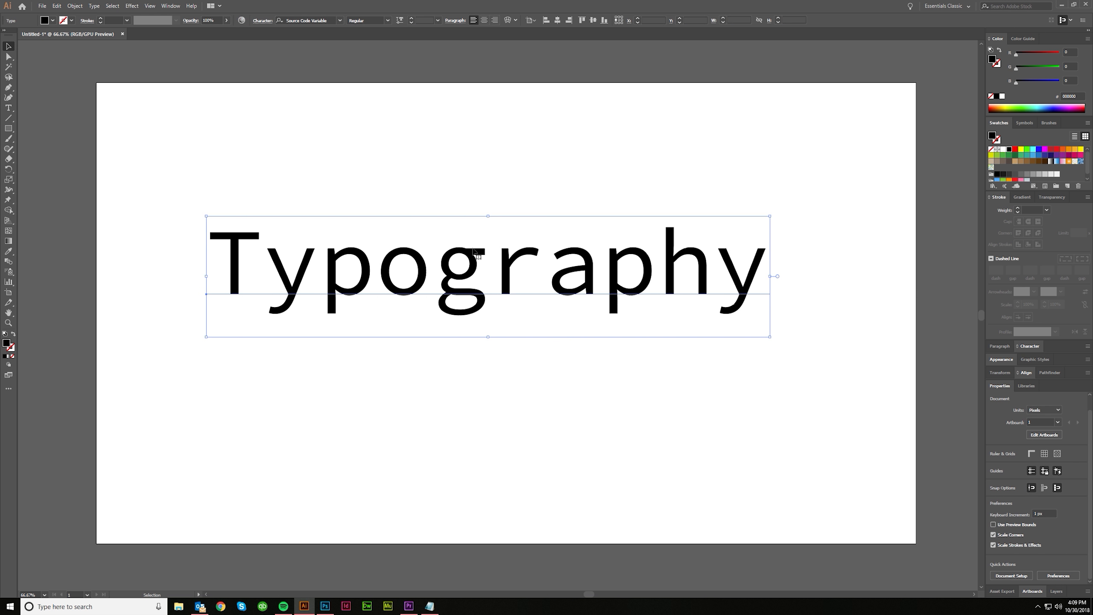
{"action": "left_click", "coordinate": [399, 20]}
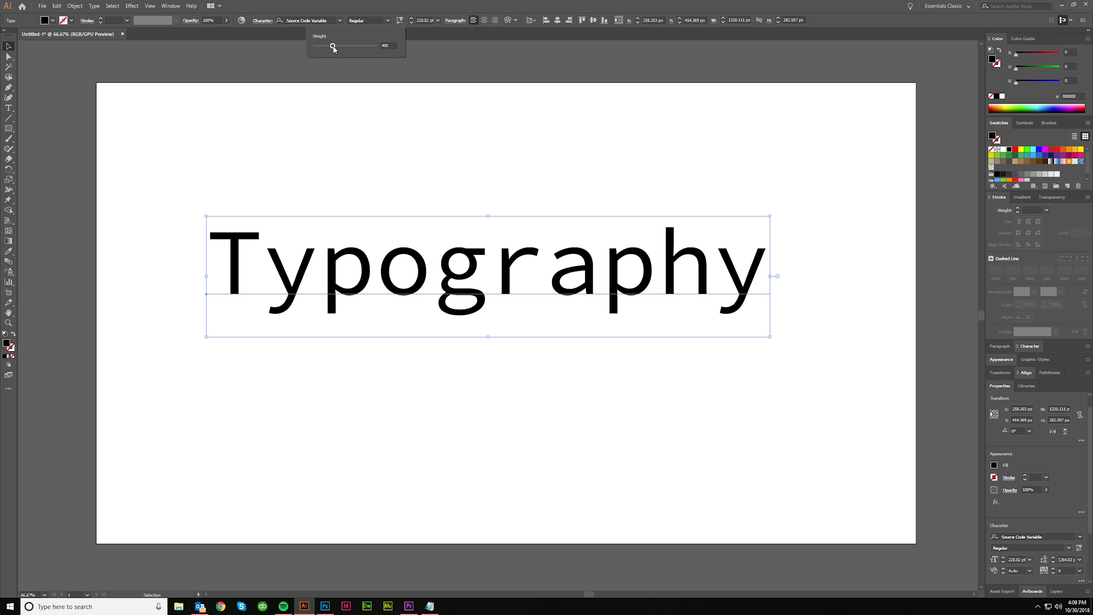
{"action": "mouse_move", "coordinate": [334, 49]}
{"action": "left_mouse_down"}
{"action": "mouse_move", "coordinate": [365, 53]}
{"action": "mouse_move", "coordinate": [316, 54]}
{"action": "mouse_move", "coordinate": [375, 53]}
{"action": "mouse_move", "coordinate": [322, 53]}
{"action": "left_mouse_up"}
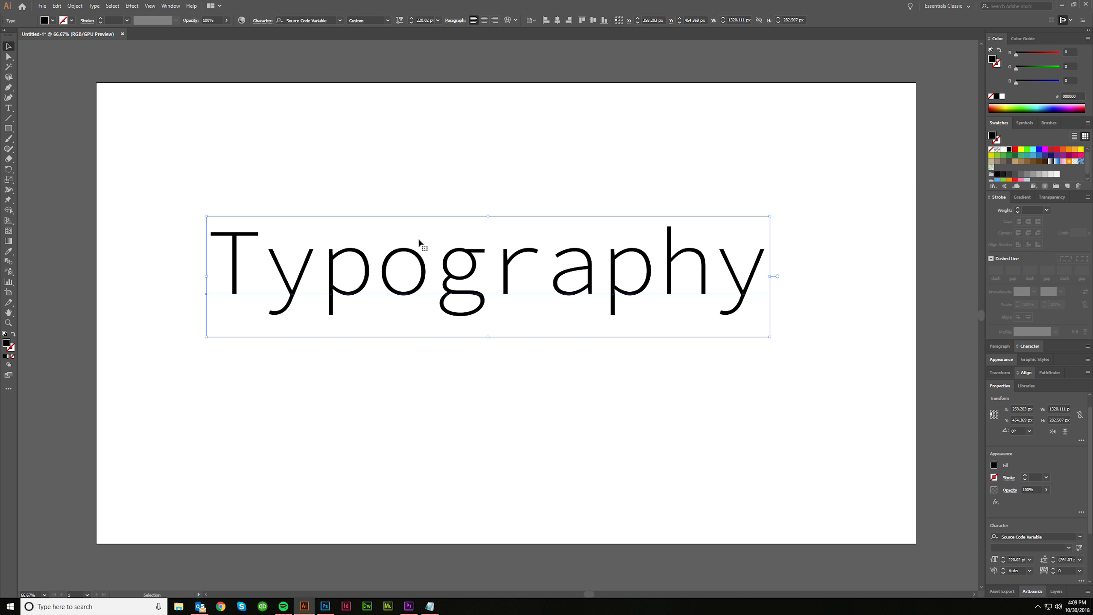
Apply the Bahnschrift variable font to the Typography text, raising its weight to the maximum and narrowing its width to the minimum
{"action": "left_click", "coordinate": [341, 21]}
{"action": "left_click", "coordinate": [340, 21]}
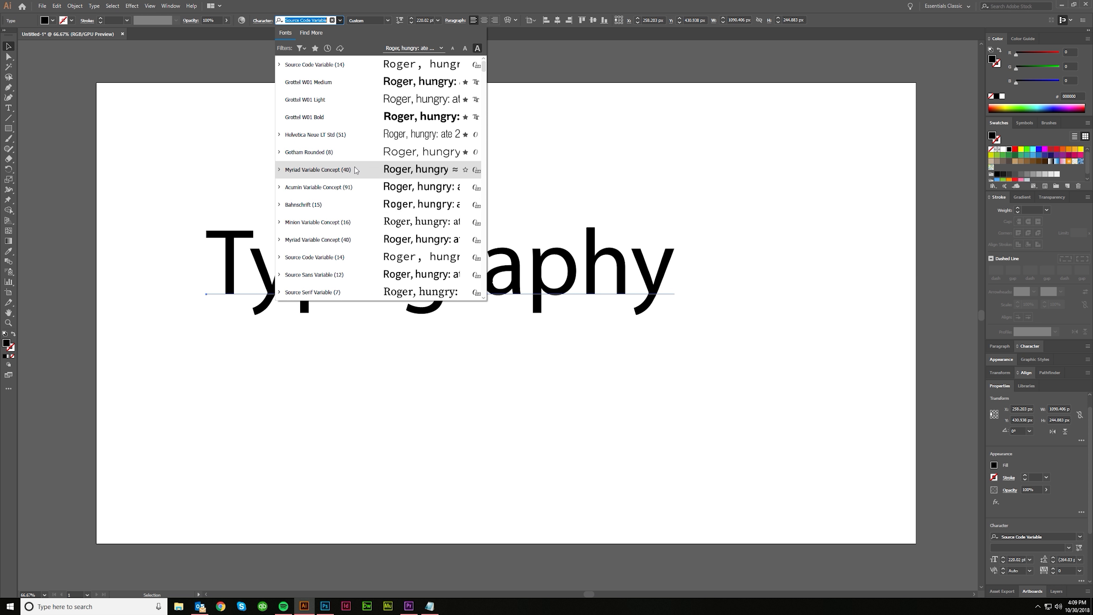
{"action": "left_click", "coordinate": [334, 206]}
{"action": "left_click", "coordinate": [400, 20]}
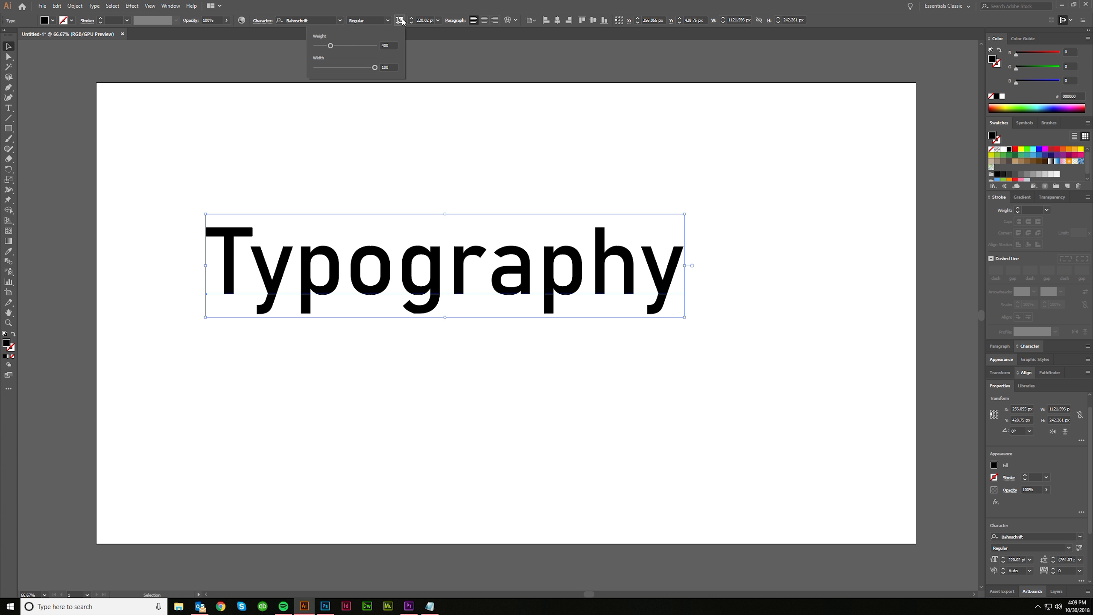
{"action": "left_click_drag", "start_coordinate": [330, 46], "coordinate": [318, 74]}
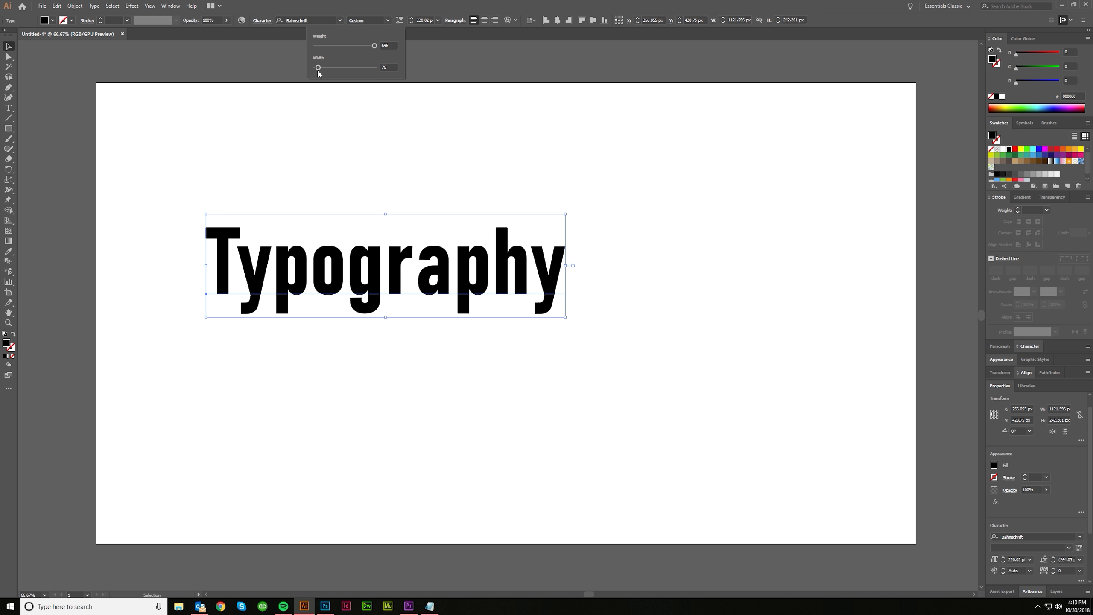
Show the fonts similar to Source Code Variable and return to the full font list
{"action": "left_click", "coordinate": [340, 20]}
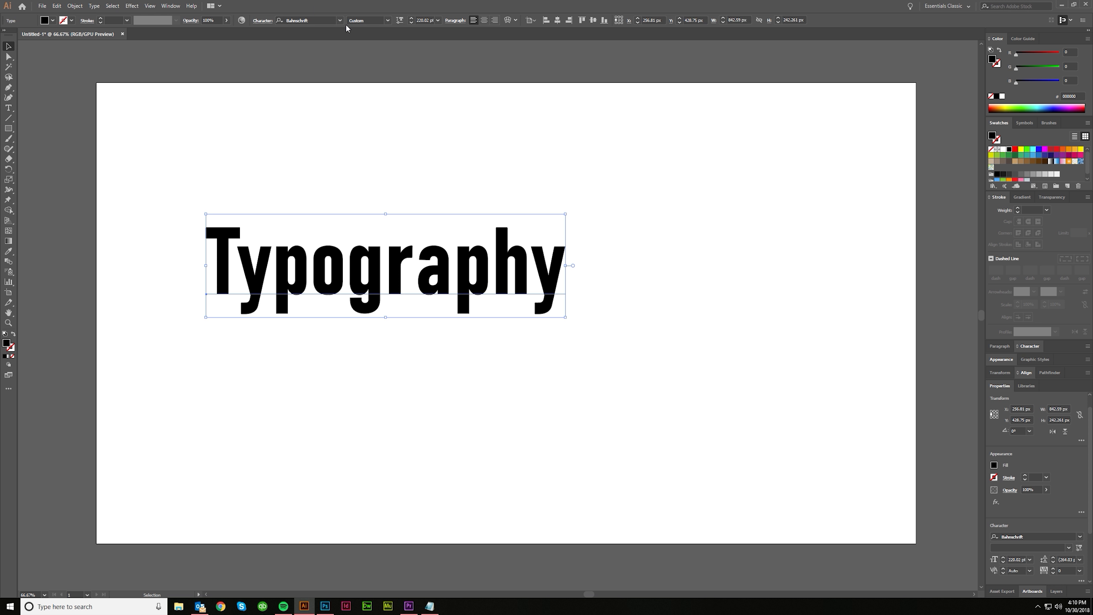
{"action": "left_click", "coordinate": [340, 20]}
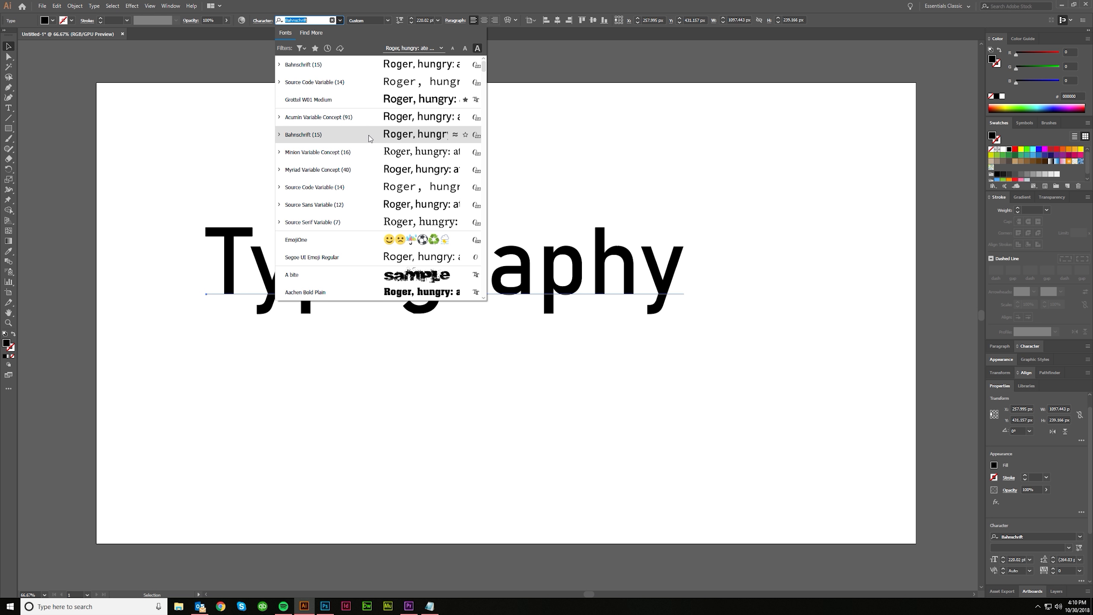
{"action": "left_click", "coordinate": [455, 83]}
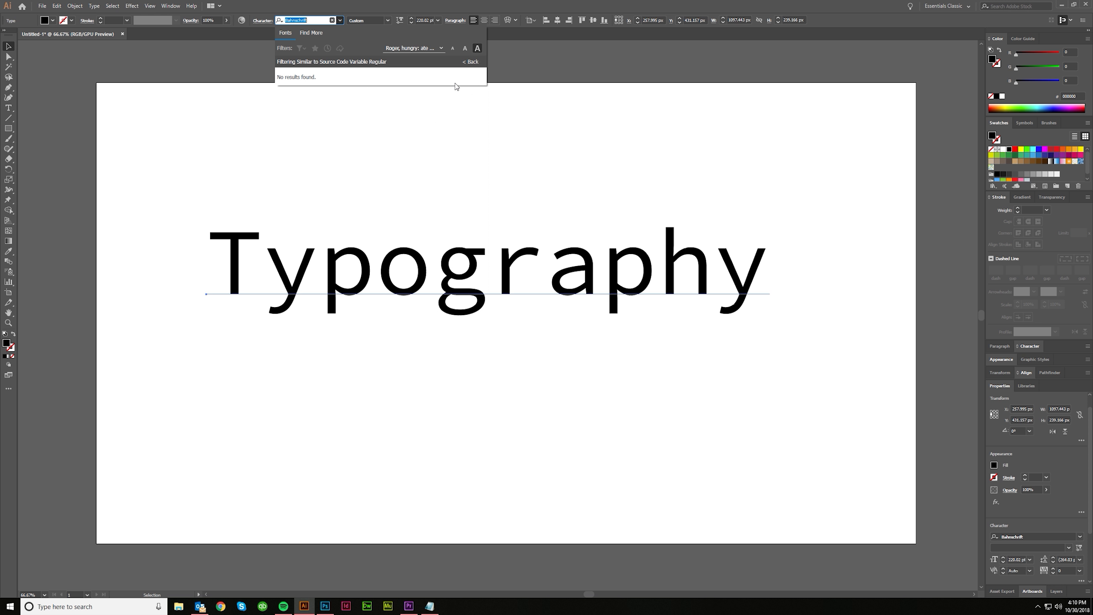
{"action": "left_click", "coordinate": [471, 63]}
Filter the font list to favorites and apply Gotham Rounded Light to the Typography text
{"action": "scroll", "coordinate": [353, 151], "scroll_direction": "down", "scroll_amount": 3}
{"action": "scroll", "coordinate": [358, 163], "scroll_direction": "up", "scroll_amount": 3}
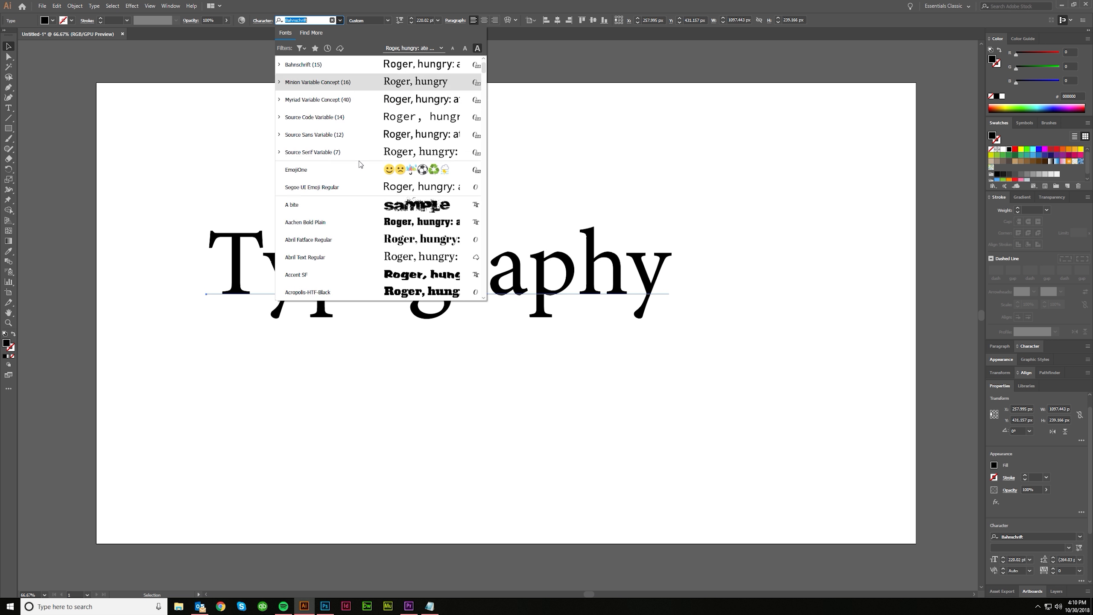
{"action": "scroll", "coordinate": [347, 217], "scroll_direction": "down", "scroll_amount": 2}
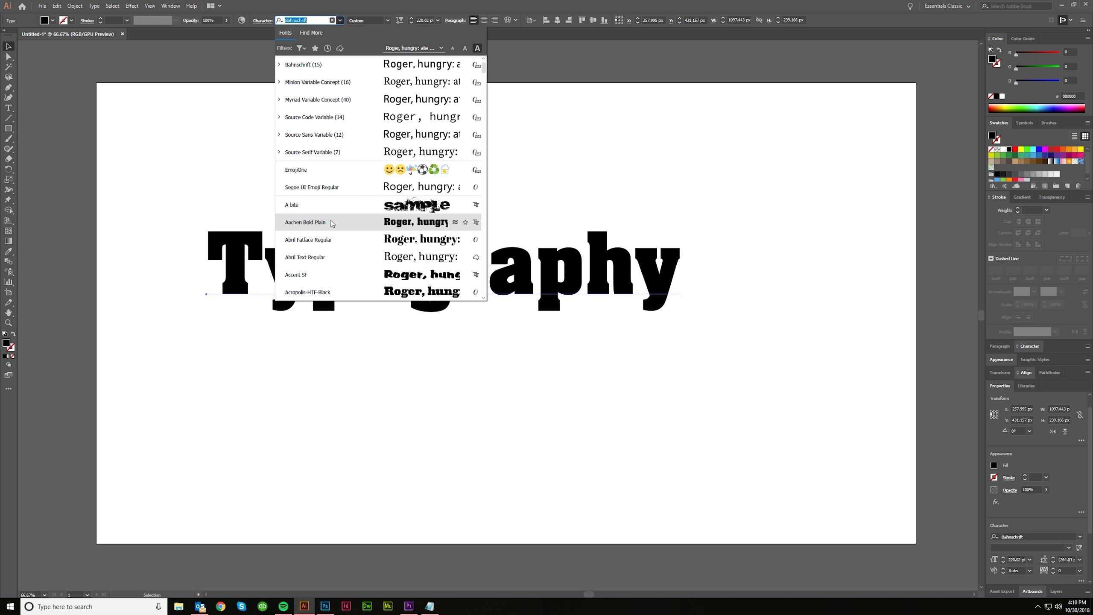
{"action": "scroll", "coordinate": [334, 217], "scroll_direction": "down", "scroll_amount": 4}
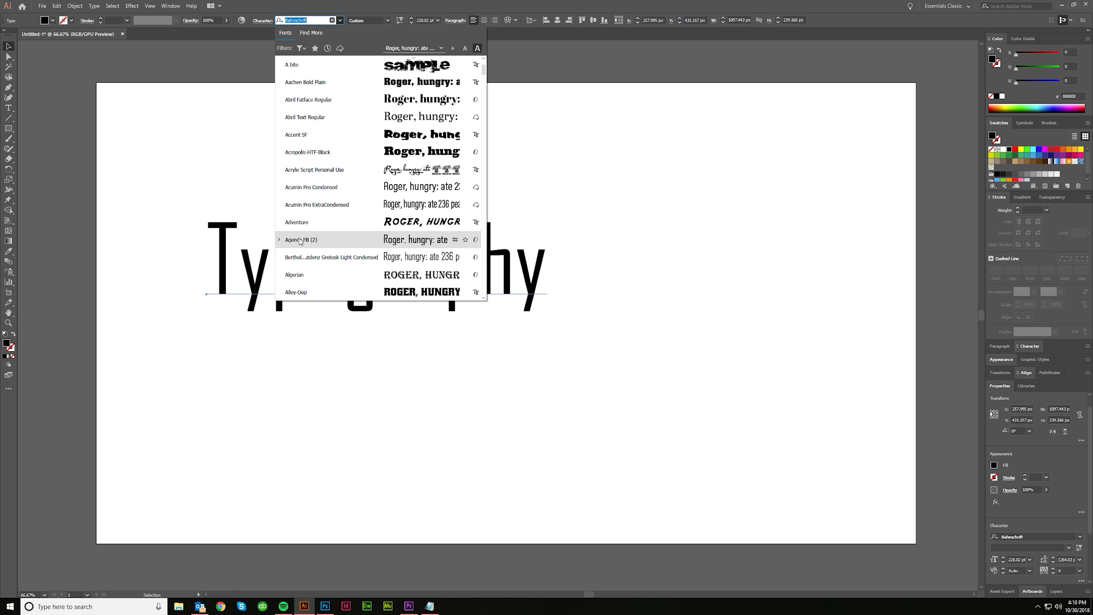
{"action": "scroll", "coordinate": [344, 189], "scroll_direction": "up", "scroll_amount": 6}
{"action": "left_click", "coordinate": [314, 49]}
{"action": "left_click", "coordinate": [327, 90]}
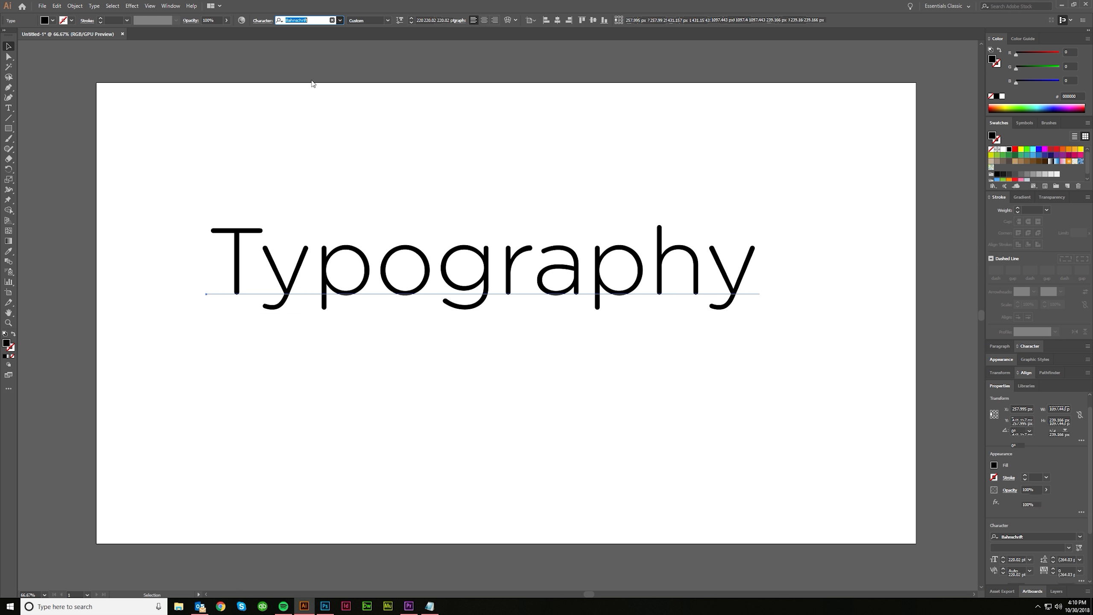
Show the fonts similar to the favorite Helvetica Neue LT Std, preview them on the Typography text, and return to the favorites
{"action": "left_click", "coordinate": [340, 20]}
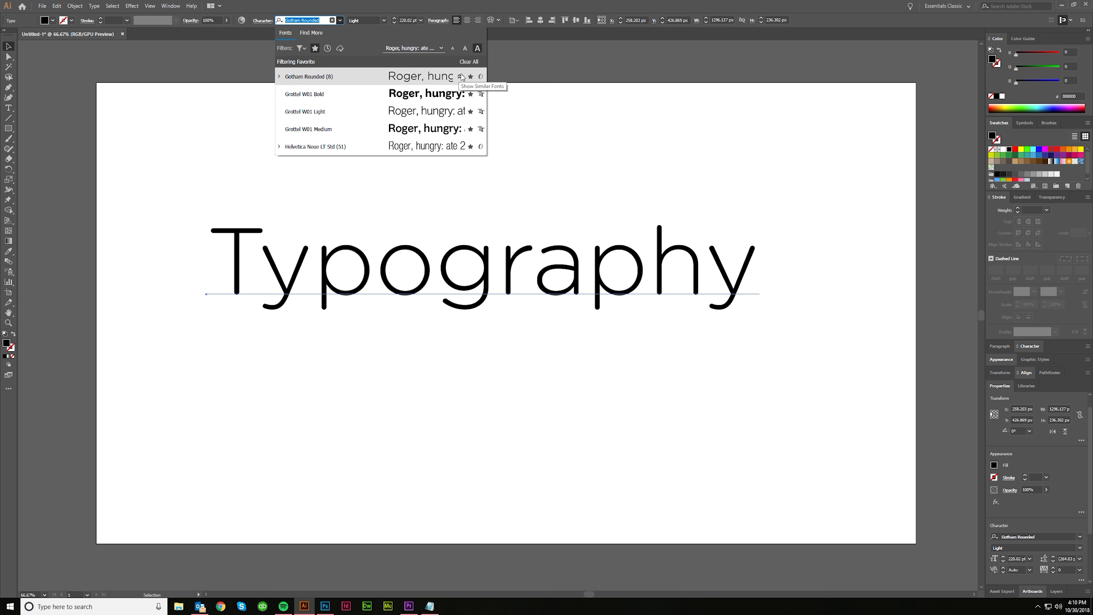
{"action": "left_click", "coordinate": [460, 148]}
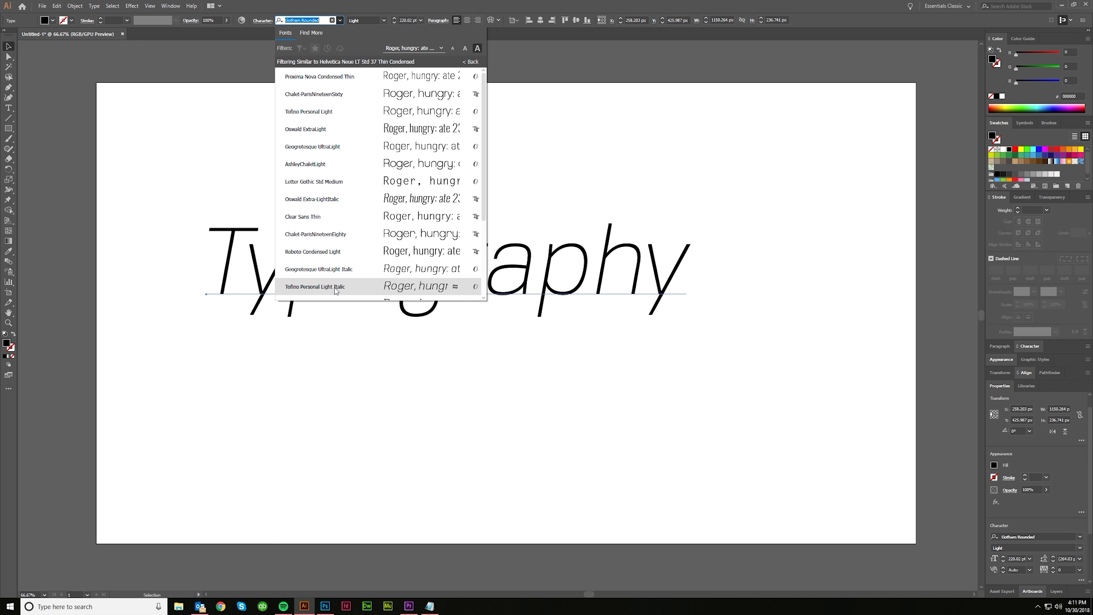
{"action": "scroll", "coordinate": [336, 289], "scroll_direction": "down", "scroll_amount": 3}
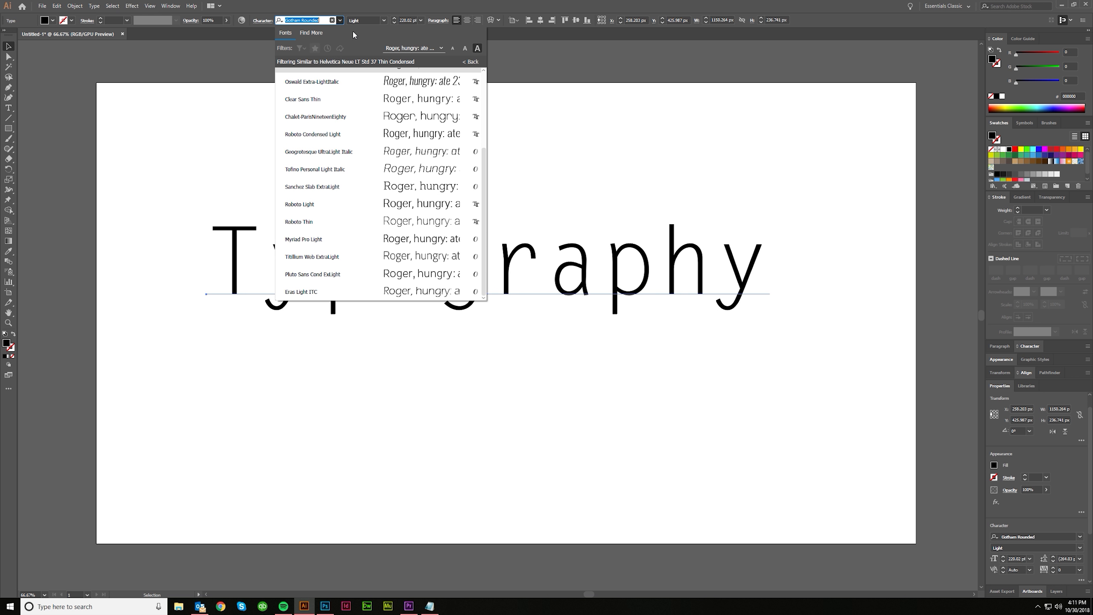
{"action": "left_click", "coordinate": [471, 61]}
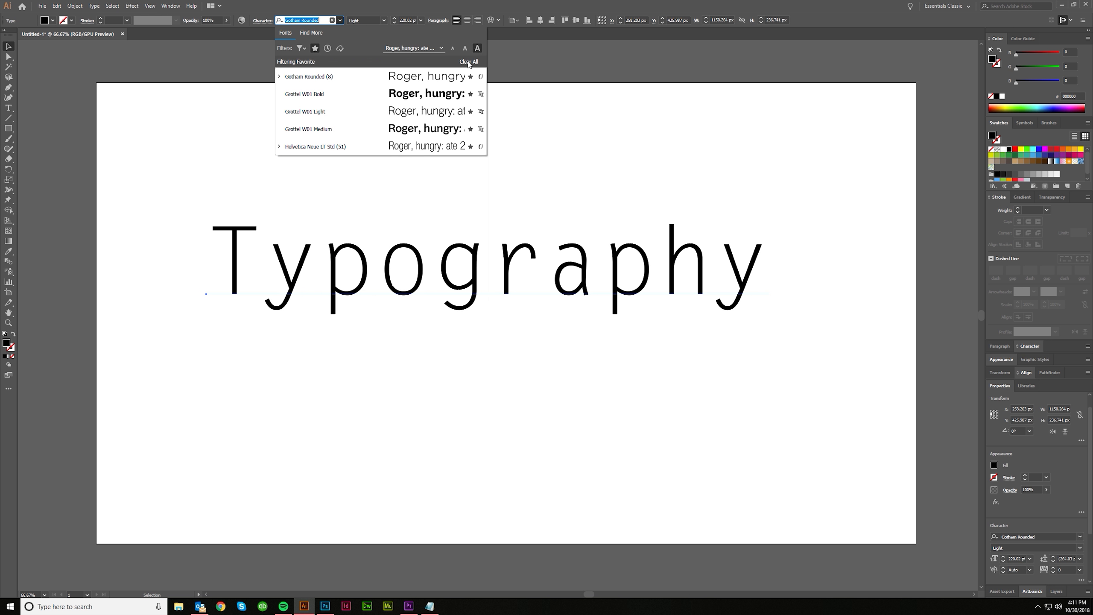